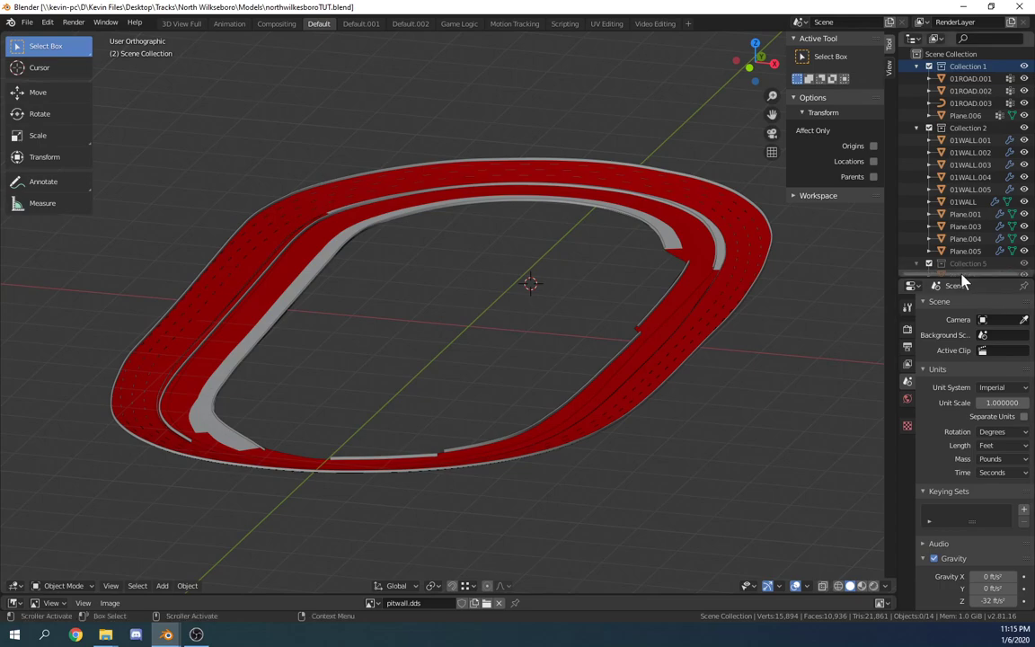
Step: Enlarge the outliner and collapse every collection from Collection 1 through Collection 20
{"action": "left_click_drag", "start_coordinate": [969, 276], "coordinate": [963, 368]}
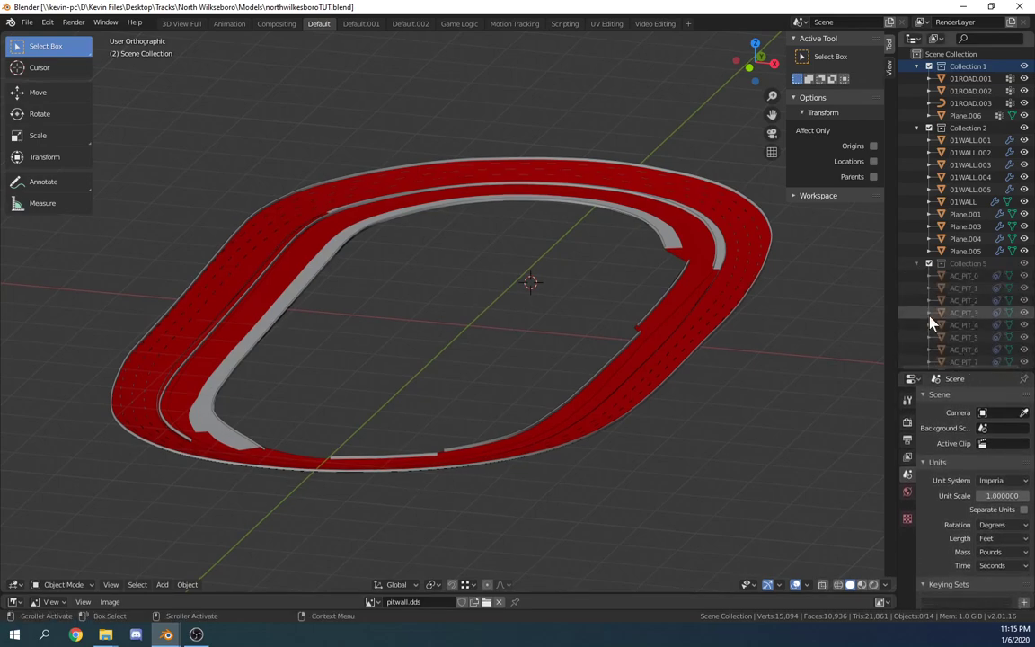
{"action": "left_click_drag", "start_coordinate": [894, 288], "coordinate": [860, 289]}
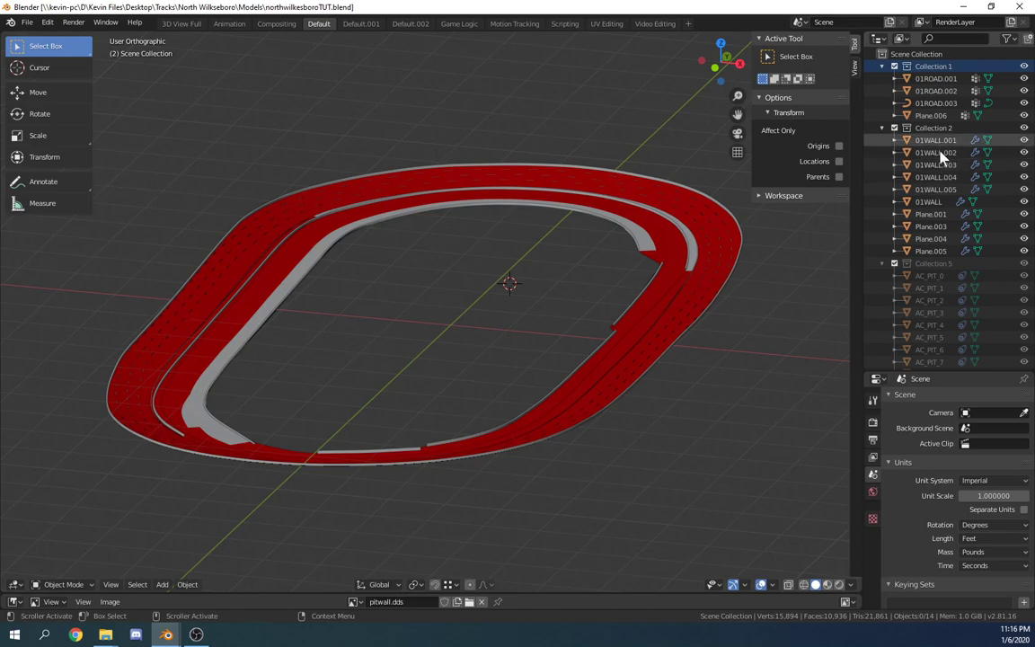
{"action": "left_click", "coordinate": [882, 67]}
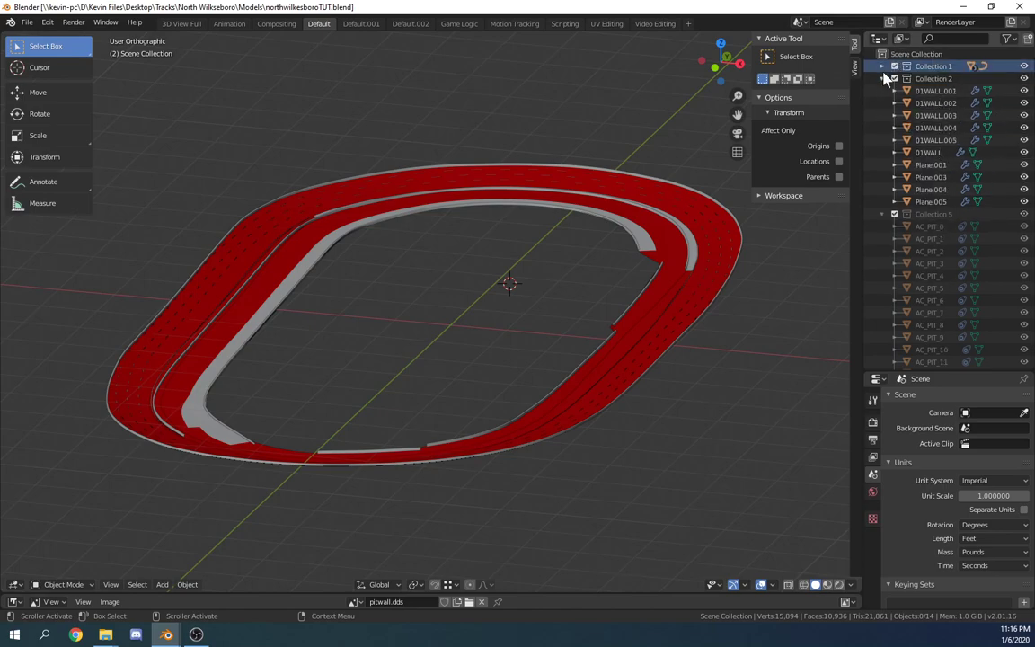
{"action": "left_click", "coordinate": [882, 79]}
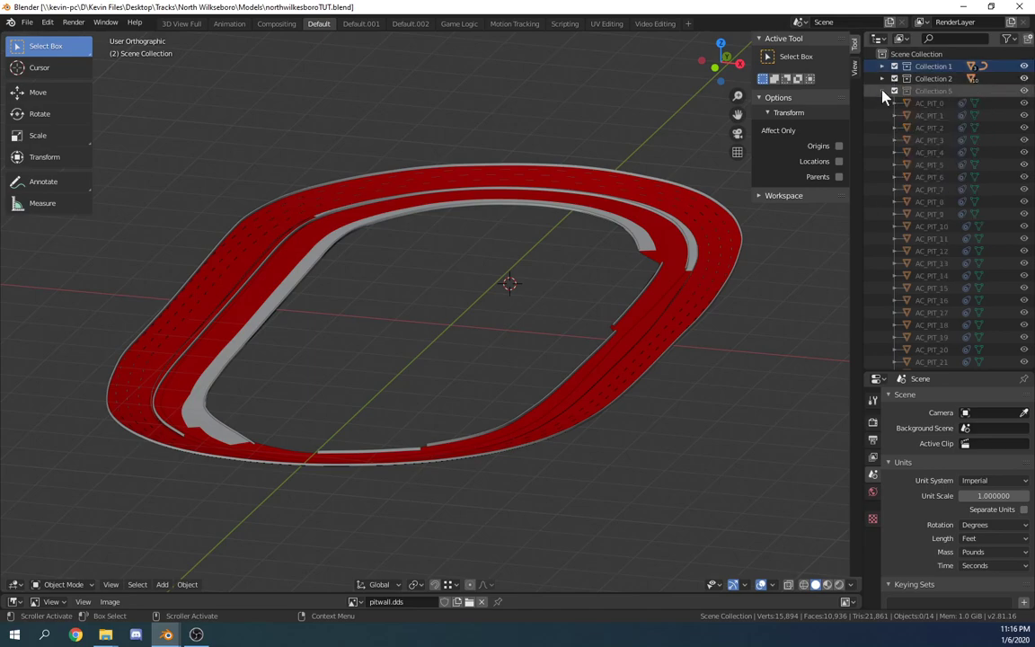
{"action": "left_click", "coordinate": [882, 91]}
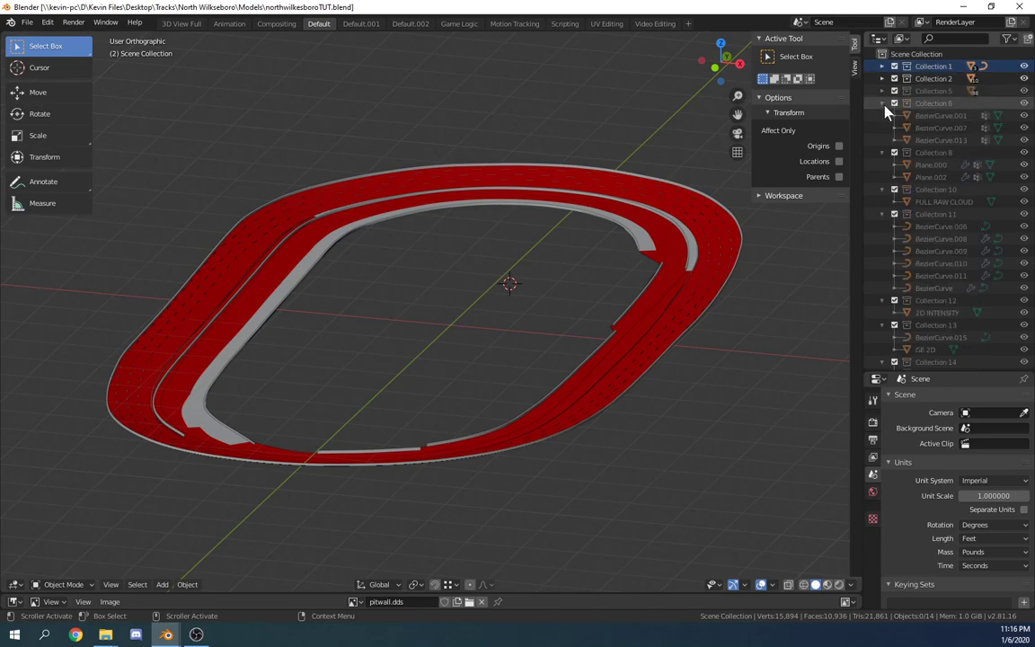
{"action": "left_click", "coordinate": [881, 103]}
{"action": "left_click", "coordinate": [881, 115]}
{"action": "left_click", "coordinate": [882, 127]}
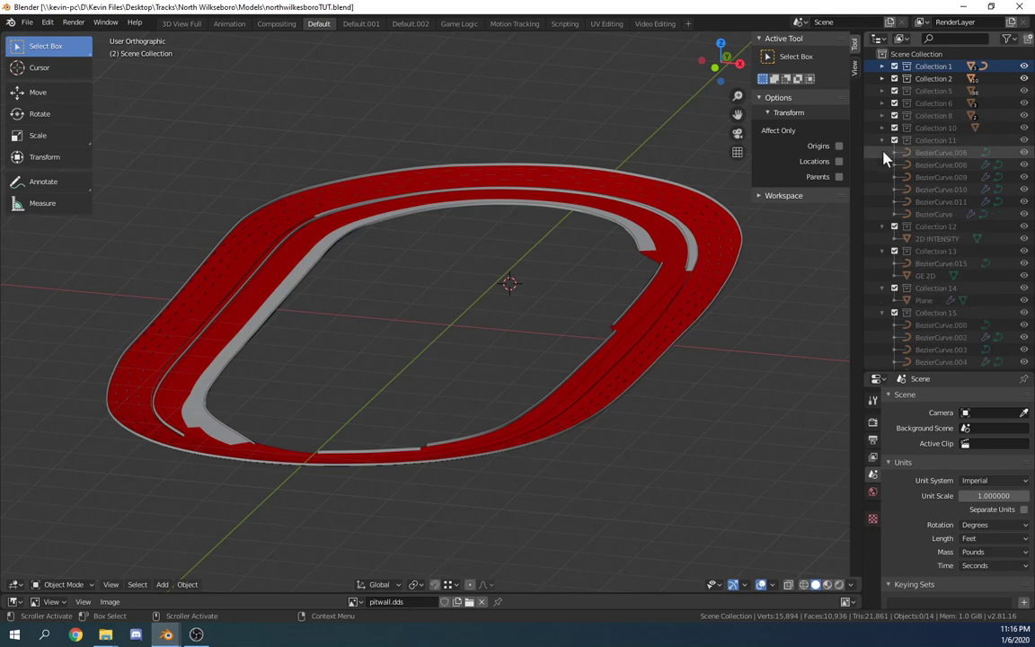
{"action": "left_click", "coordinate": [882, 140]}
{"action": "left_click", "coordinate": [881, 153]}
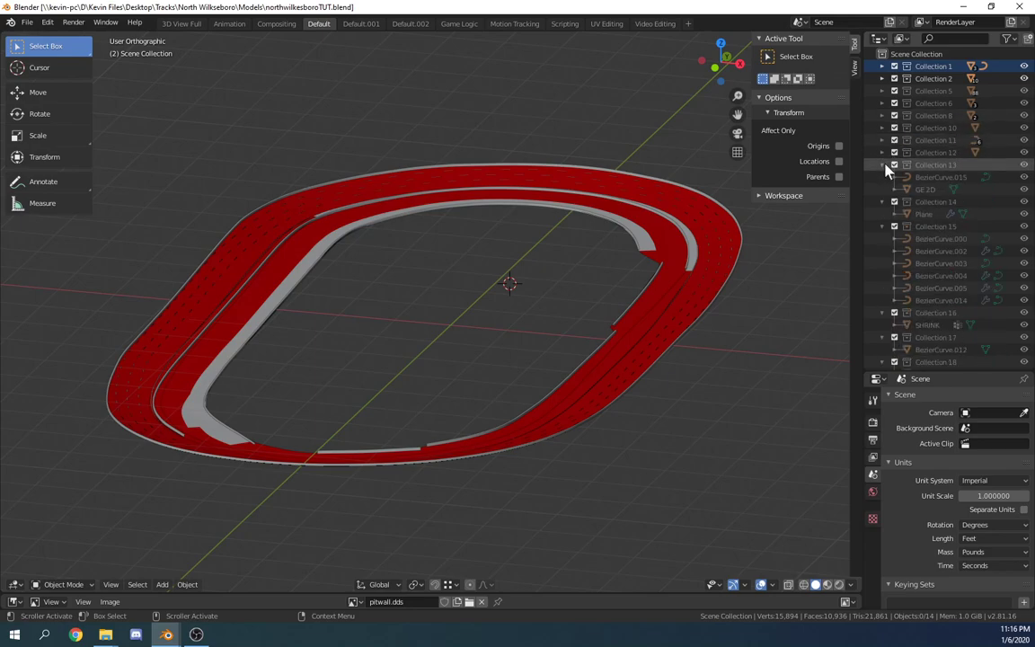
{"action": "left_click", "coordinate": [881, 166]}
{"action": "left_click", "coordinate": [881, 177]}
{"action": "left_click", "coordinate": [883, 189]}
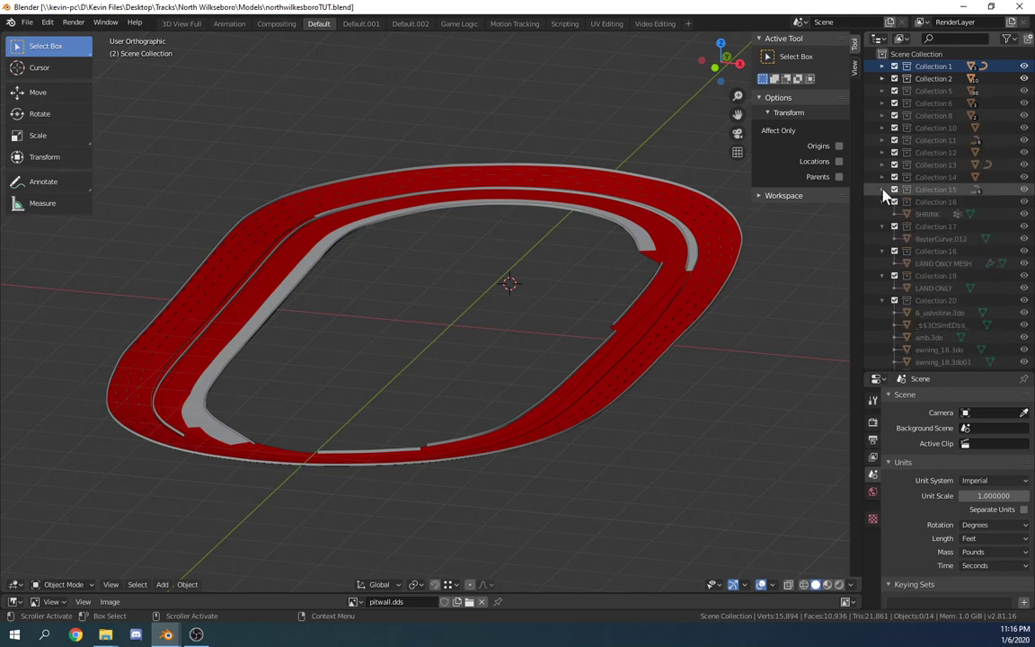
{"action": "left_click", "coordinate": [883, 201]}
{"action": "left_click", "coordinate": [881, 214]}
{"action": "left_click", "coordinate": [881, 226]}
{"action": "left_click", "coordinate": [881, 239]}
{"action": "left_click", "coordinate": [881, 251]}
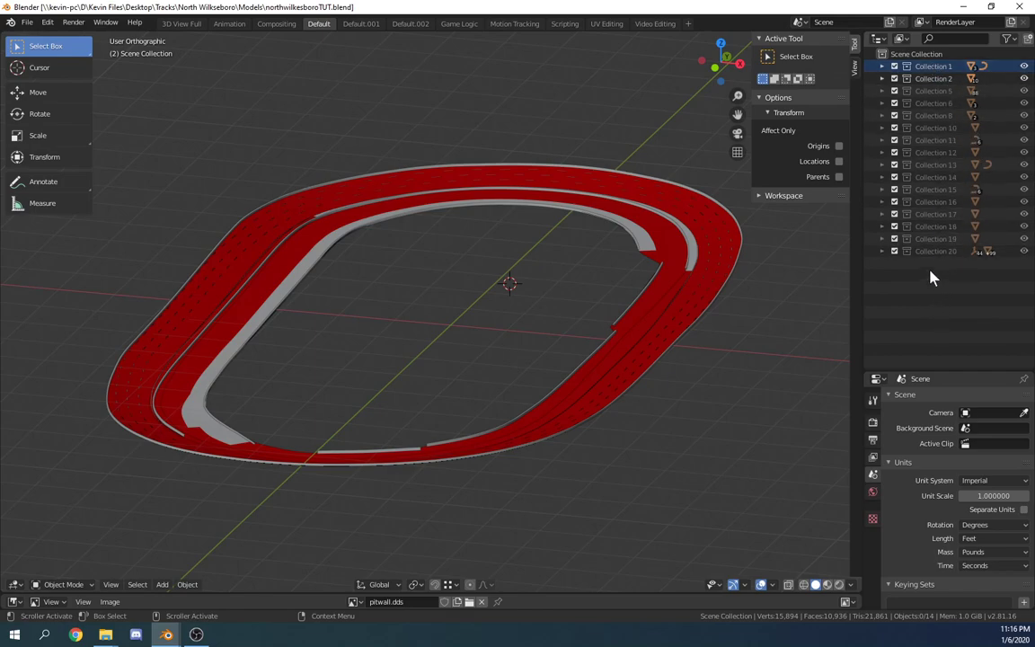
Step: Hide Collection 1 and Collection 2 in the viewport and show both again
{"action": "left_click", "coordinate": [1024, 66]}
{"action": "left_click", "coordinate": [1024, 78]}
{"action": "left_click", "coordinate": [1024, 67]}
{"action": "left_click", "coordinate": [1024, 79]}
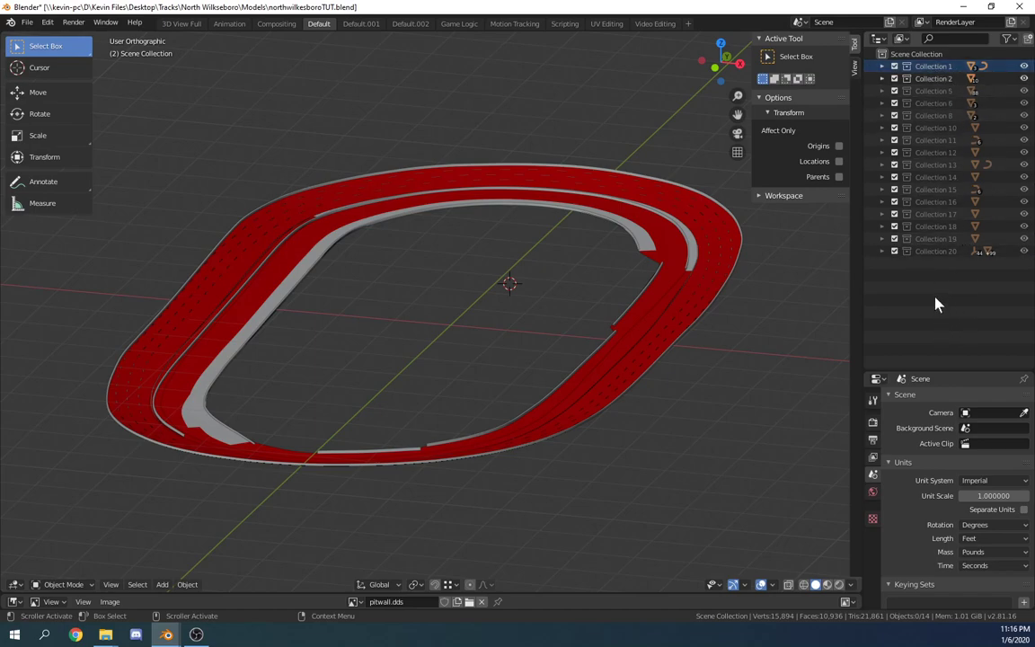
Step: Select all collections from Collection 1 through Collection 20 and disable them in viewports
{"action": "left_click", "coordinate": [943, 251]}
{"action": "left_click", "coordinate": [934, 68], "text": "shift"}
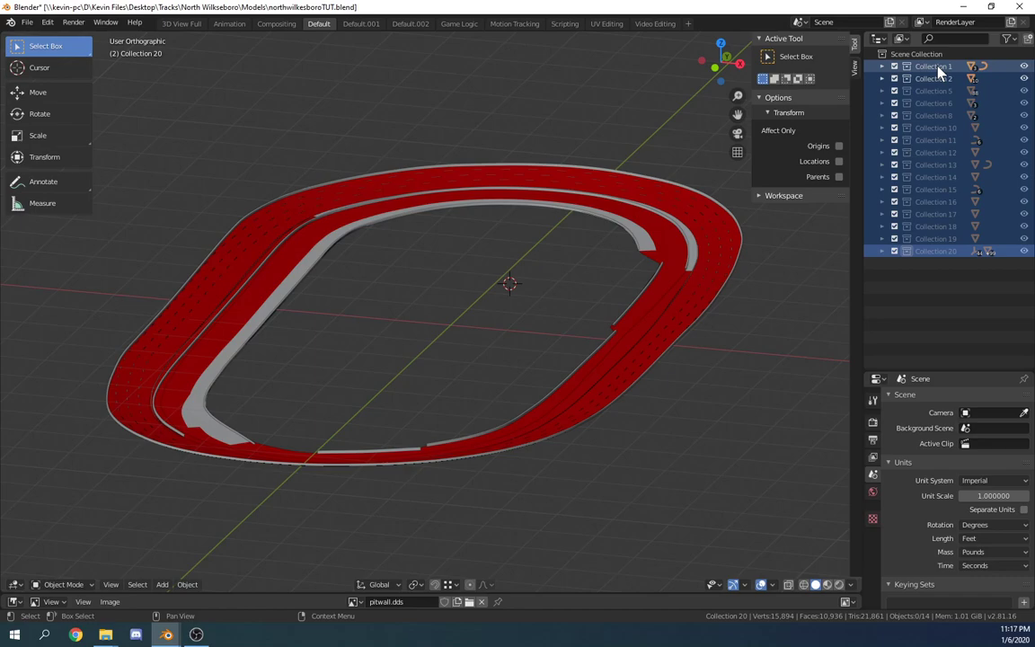
{"action": "right_click", "coordinate": [945, 121]}
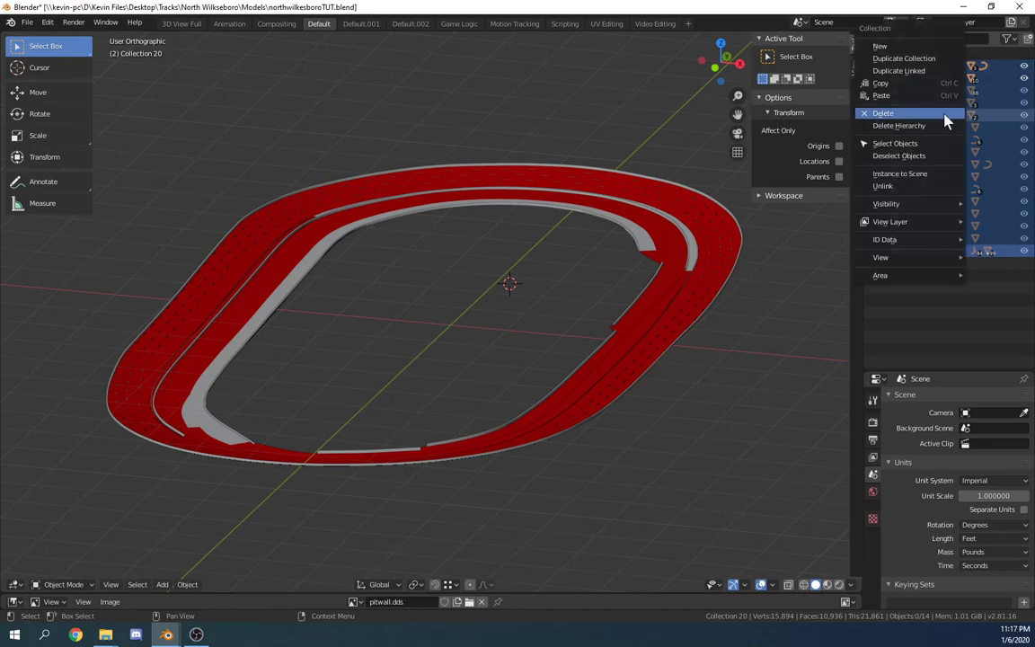
{"action": "mouse_move", "coordinate": [910, 223]}
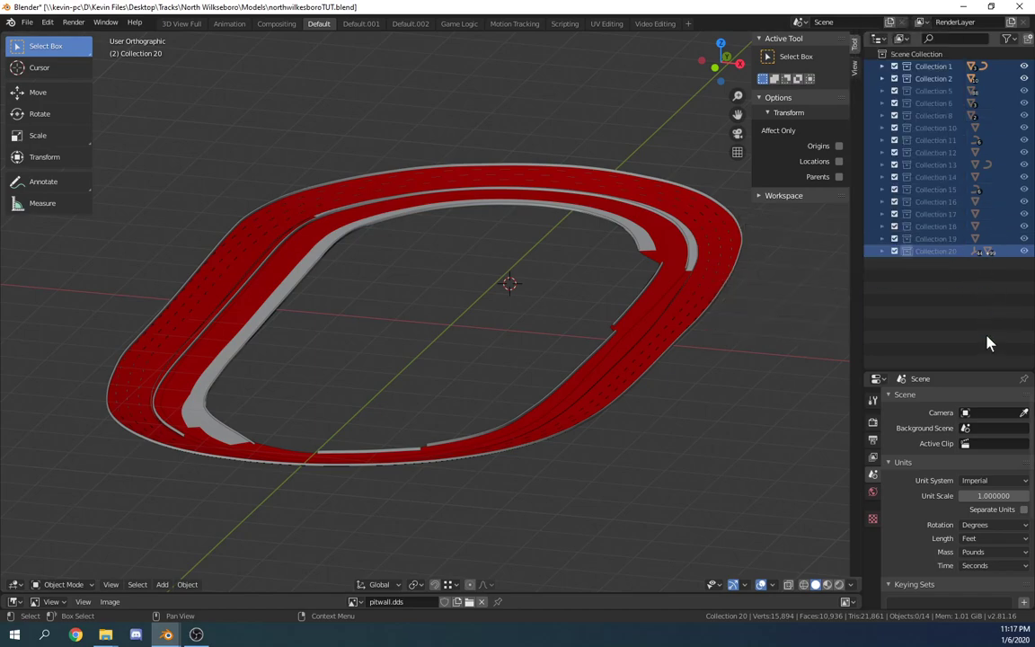
{"action": "left_click", "coordinate": [934, 251]}
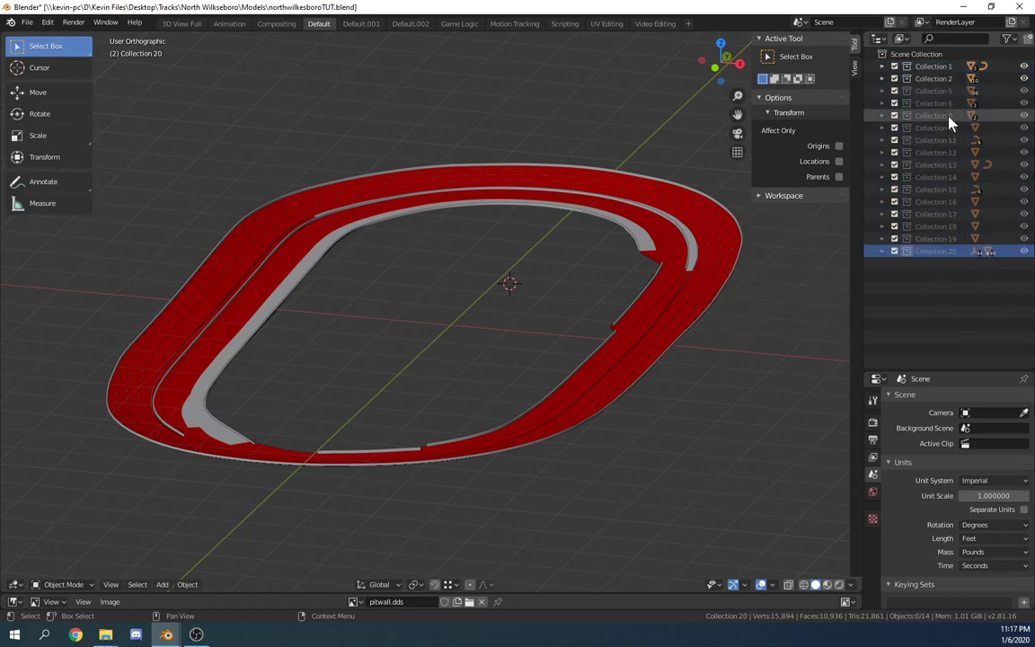
{"action": "key", "text": "a"}
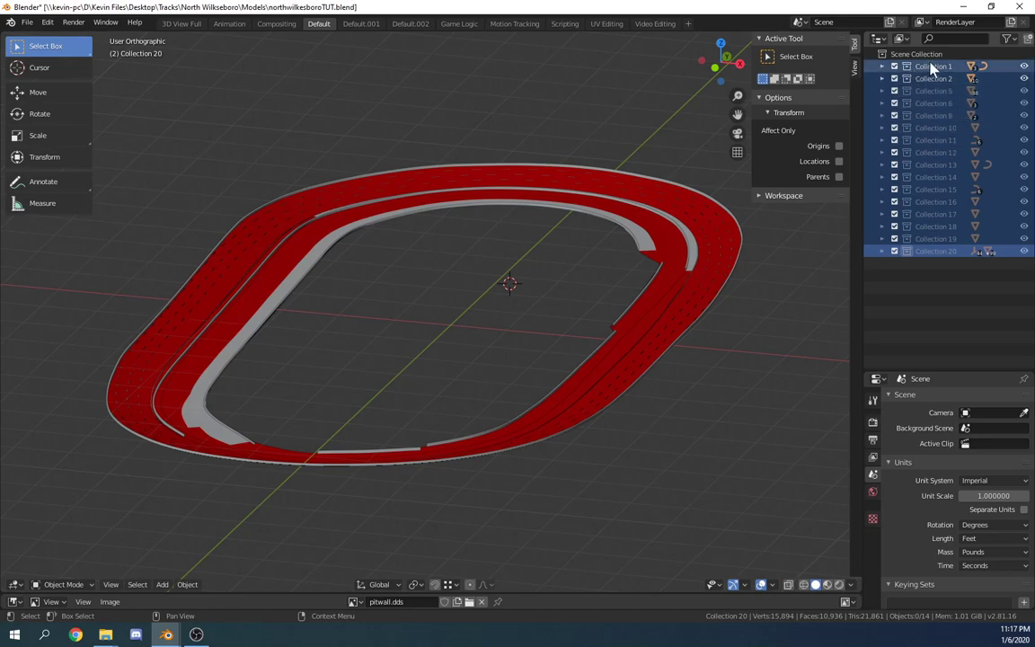
{"action": "right_click", "coordinate": [931, 72]}
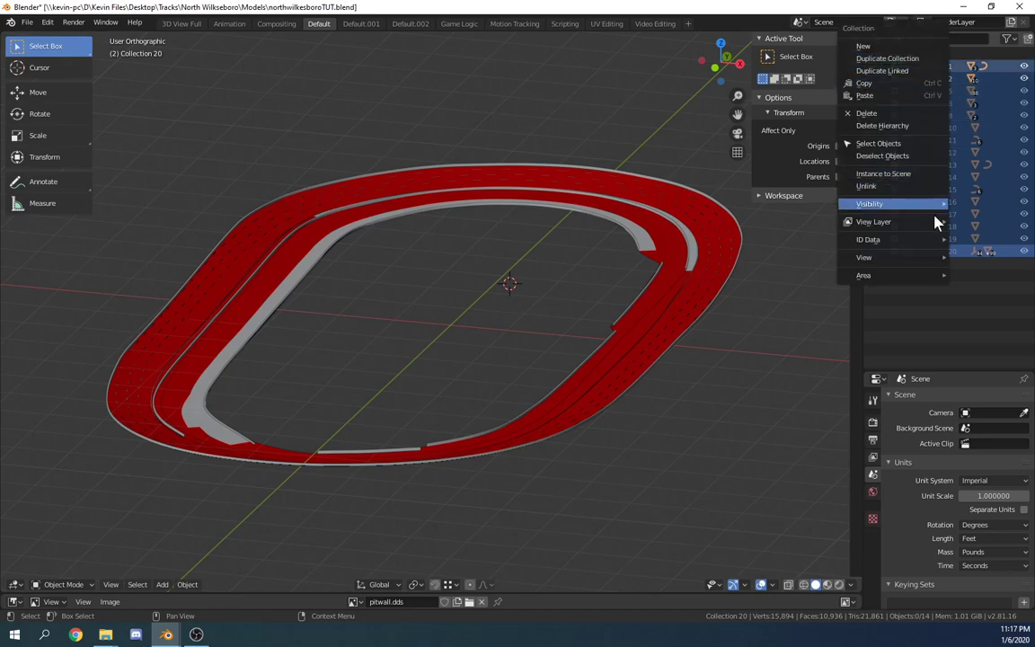
{"action": "mouse_move", "coordinate": [893, 207]}
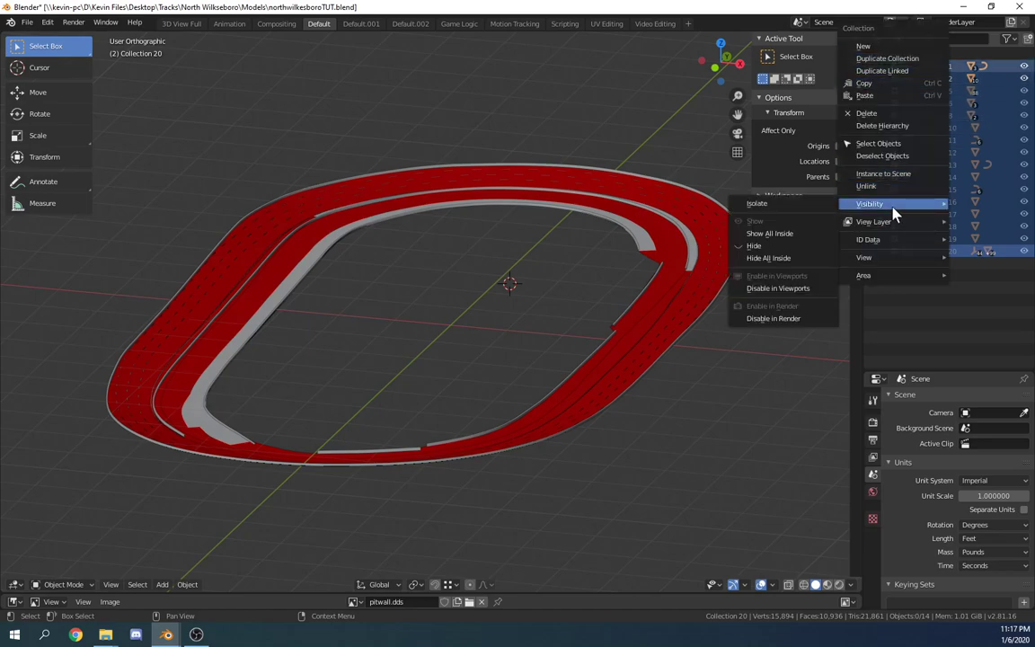
{"action": "left_click", "coordinate": [777, 290]}
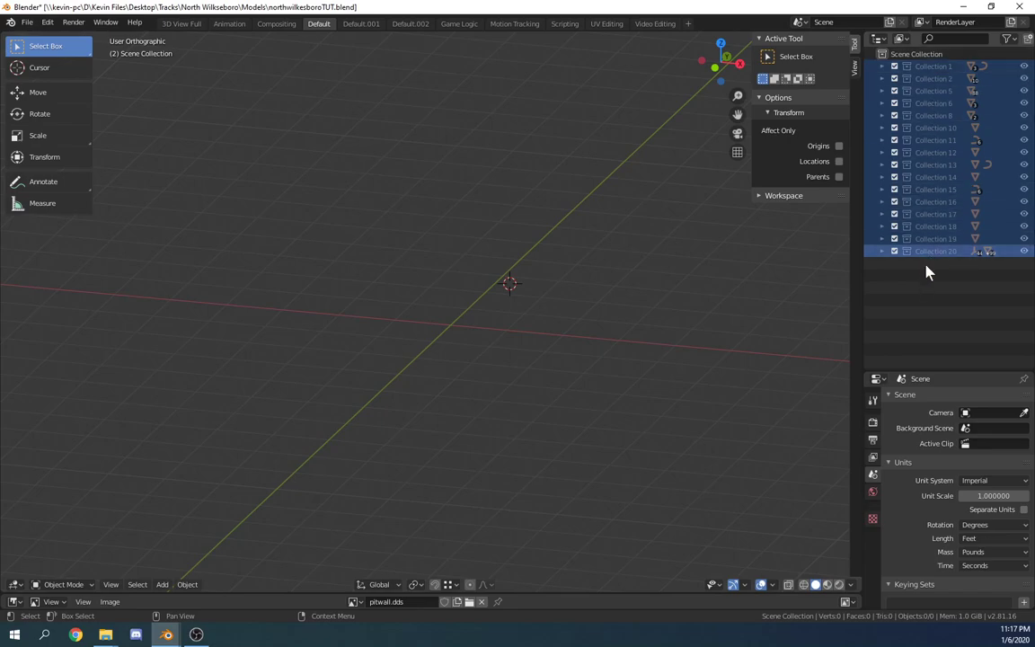
Step: Enable all the selected collections in viewports
{"action": "right_click", "coordinate": [930, 140]}
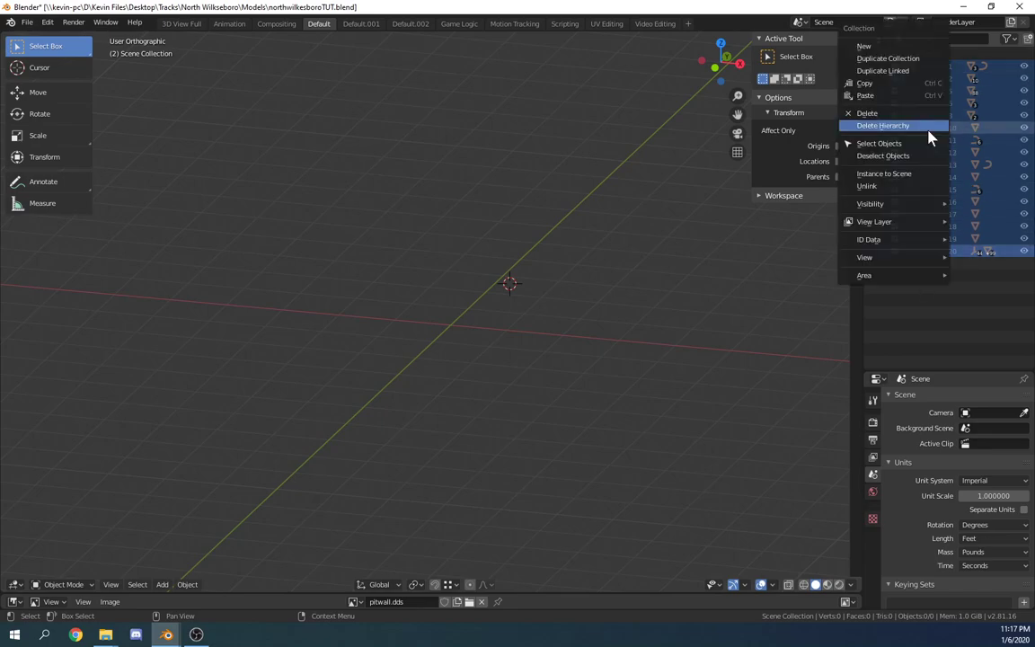
{"action": "mouse_move", "coordinate": [900, 207]}
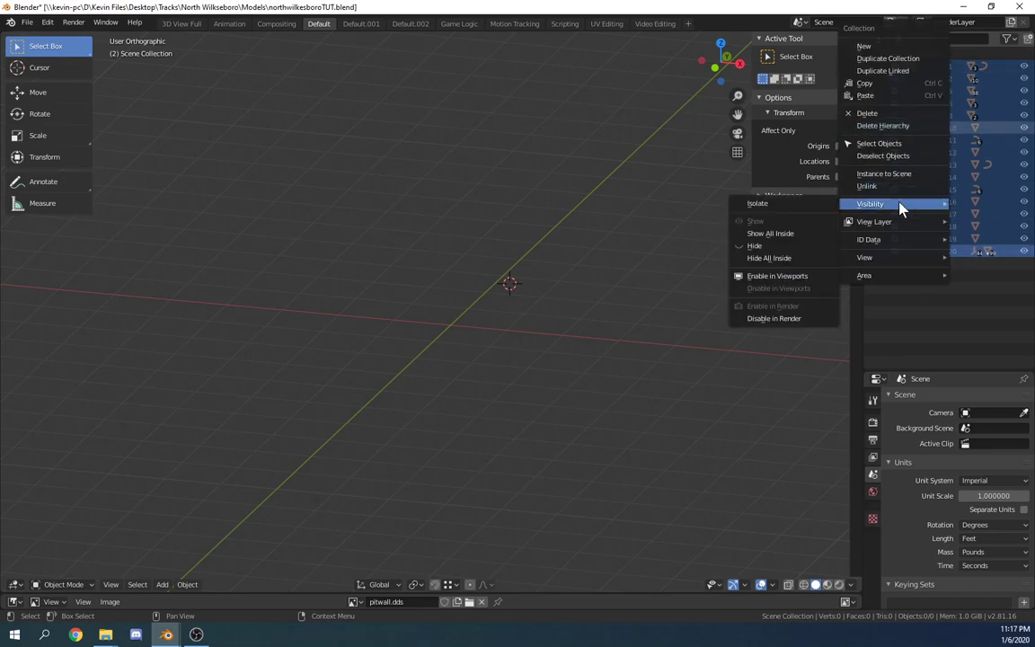
{"action": "left_click", "coordinate": [781, 277]}
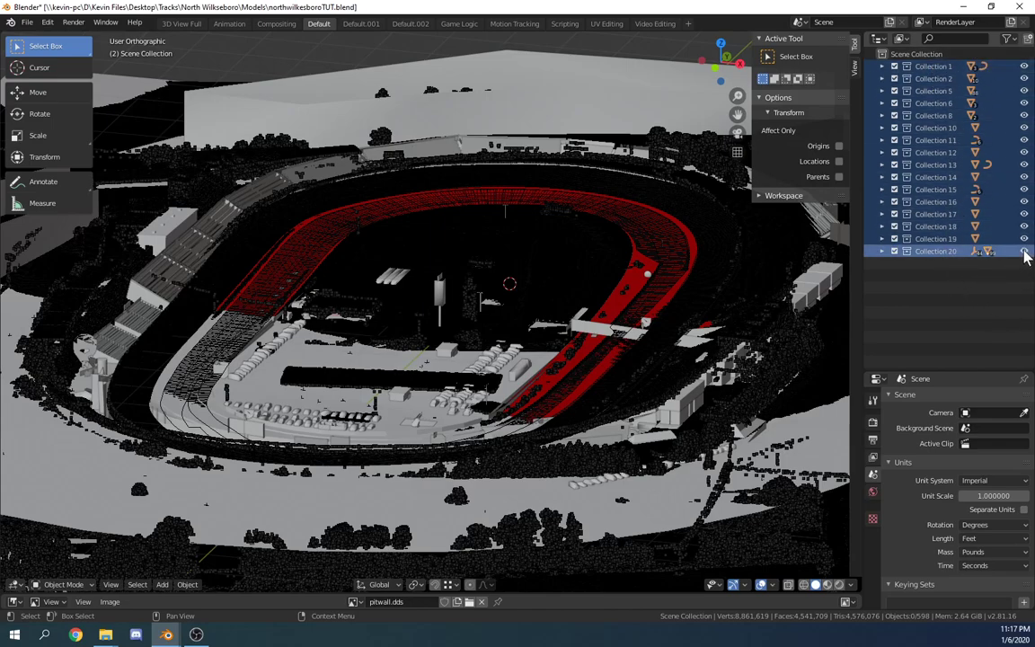
Step: Hide all collections in the viewport except Collection 1
{"action": "left_click_drag", "start_coordinate": [1024, 91], "coordinate": [1026, 248]}
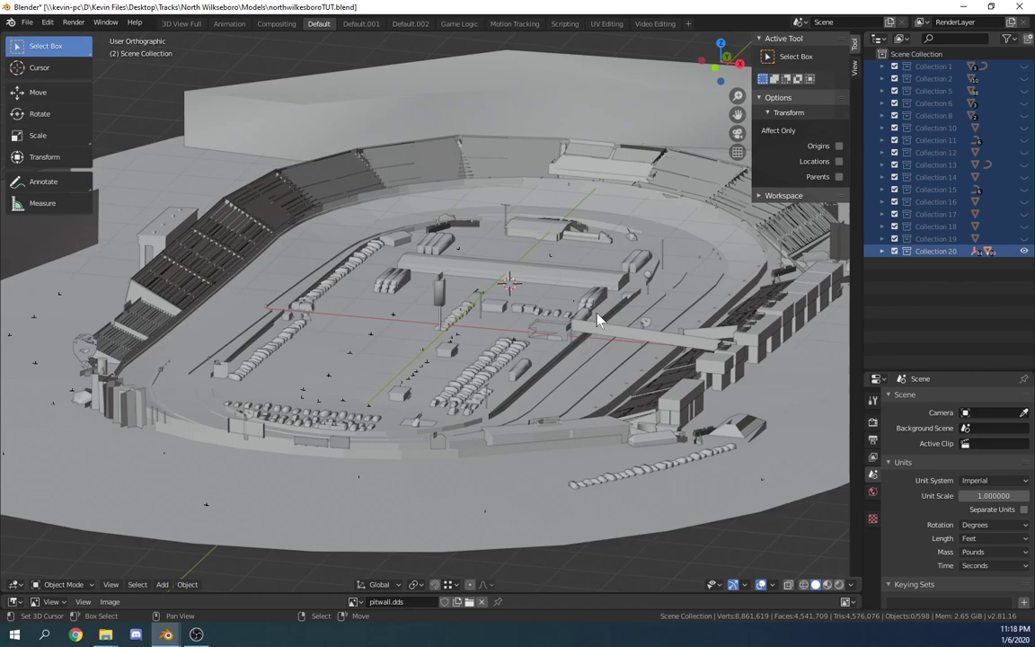
{"action": "left_click", "coordinate": [1024, 251]}
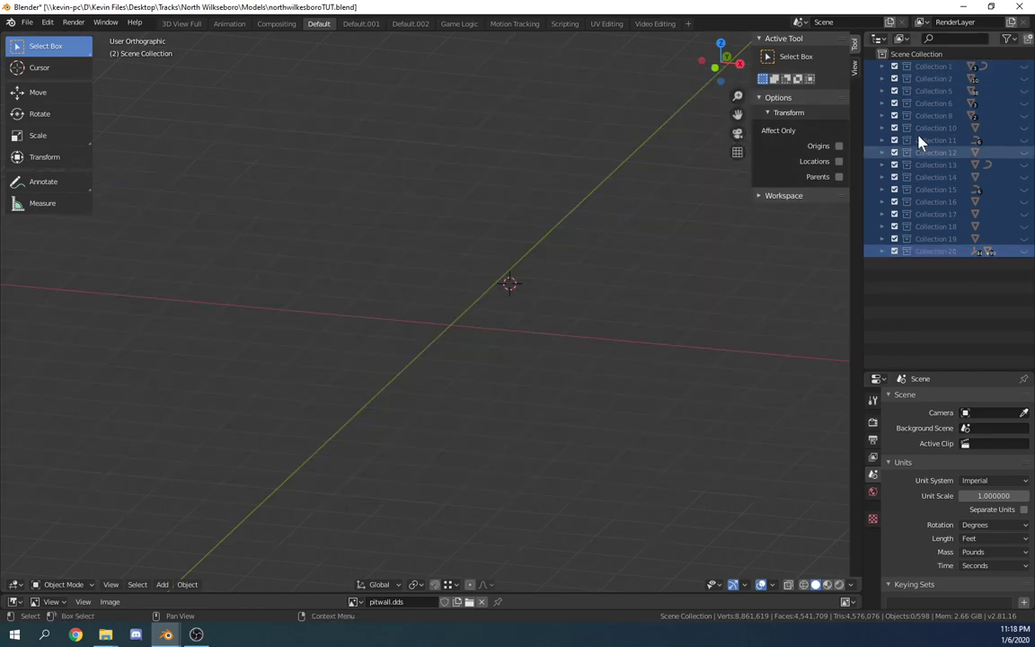
{"action": "left_click", "coordinate": [1023, 67], "text": "ctrl"}
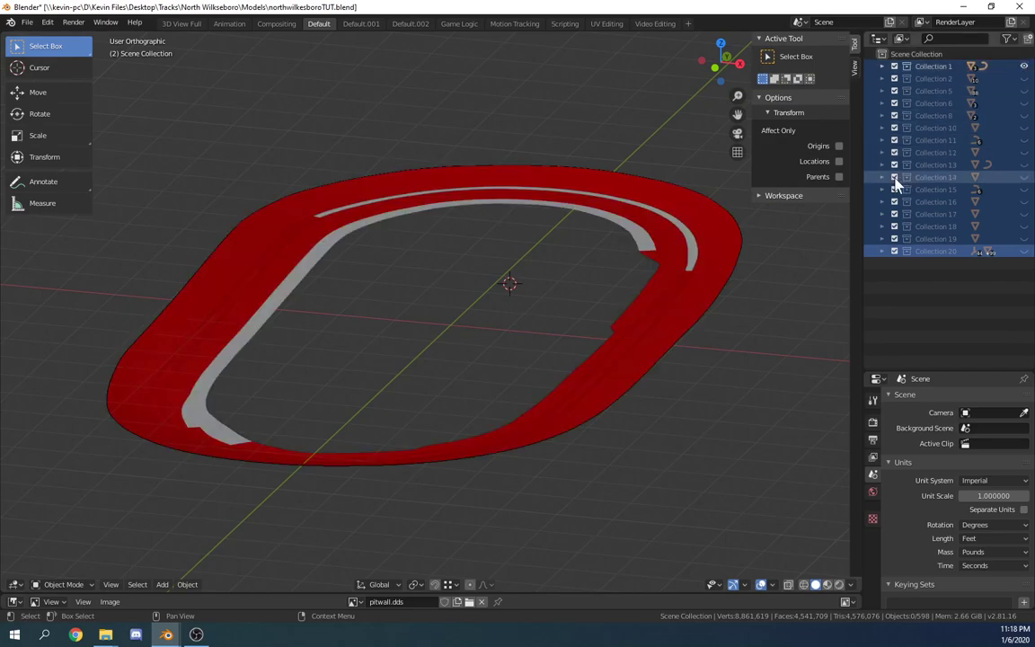
Step: Rename Collection 1 as MAIN ROAD
{"action": "double_click", "coordinate": [934, 67]}
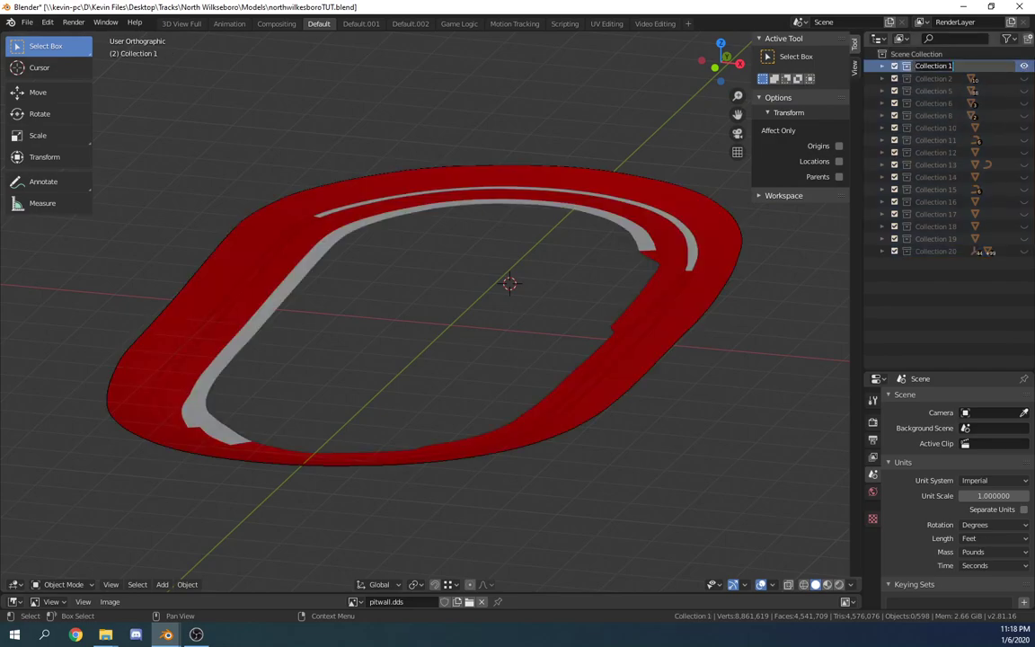
{"action": "type", "text": "MAIN ROAD"}
{"action": "key", "text": "Return"}
Step: Show Collection 2 in place of MAIN ROAD and rename it as WALLS
{"action": "left_click", "coordinate": [1024, 79]}
{"action": "left_click", "coordinate": [1022, 68]}
{"action": "double_click", "coordinate": [934, 78]}
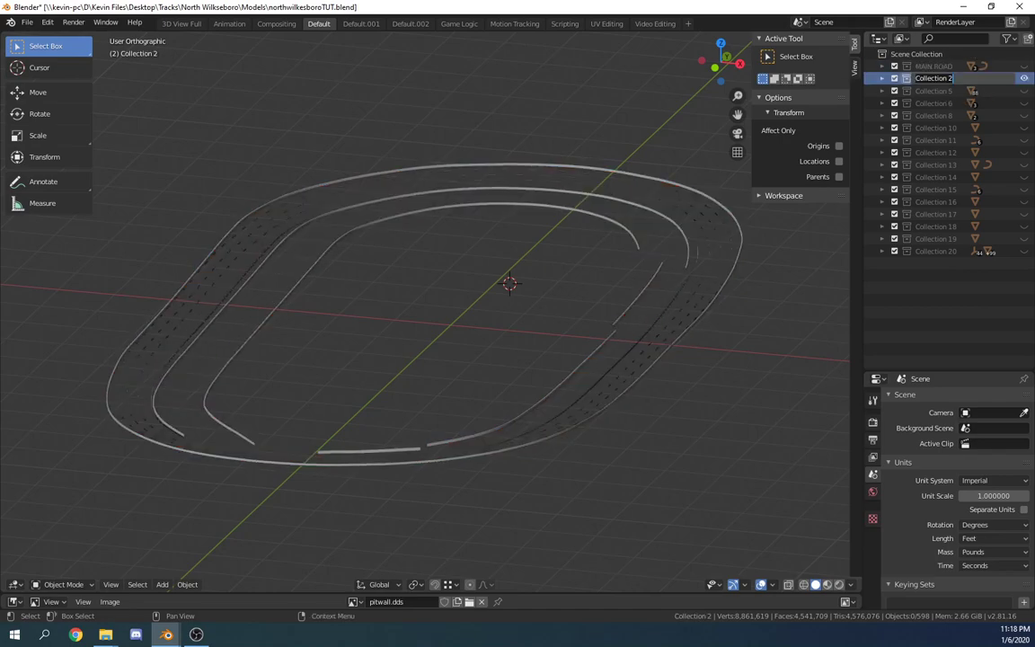
{"action": "type", "text": "WALLS"}
{"action": "key", "text": "Return"}
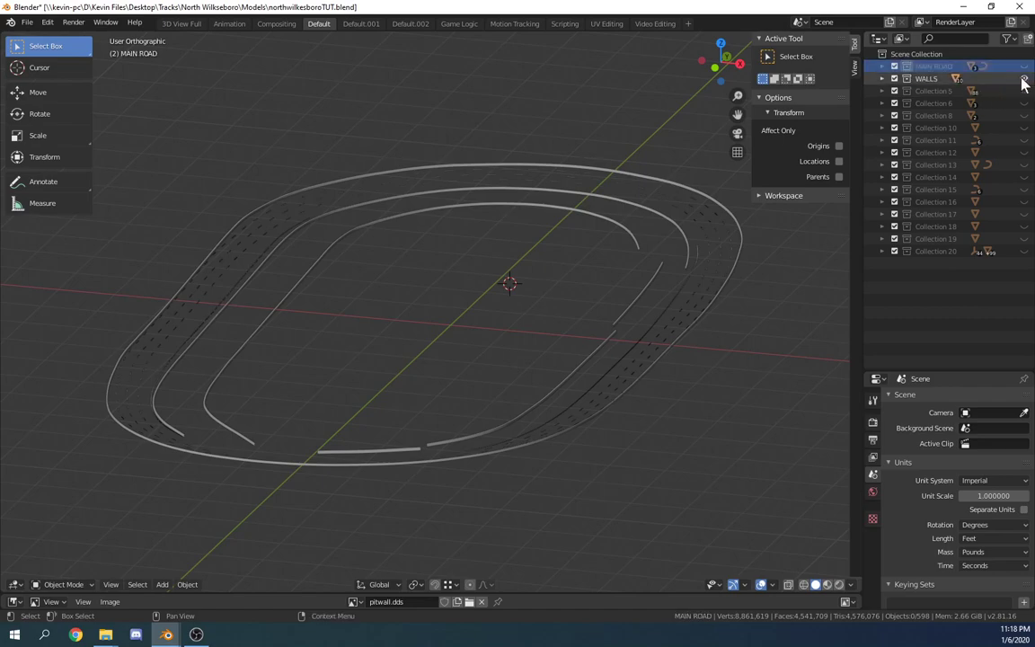
Step: Hide WALLS and rename Collection 5, the one with the small boxes along the track, as SPAWN OBJECTS
{"action": "left_click", "coordinate": [1024, 79]}
{"action": "double_click", "coordinate": [938, 91]}
{"action": "type", "text": "SPAWN OBN"}
{"action": "key", "text": "BackSpace"}
{"action": "type", "text": "JECTS"}
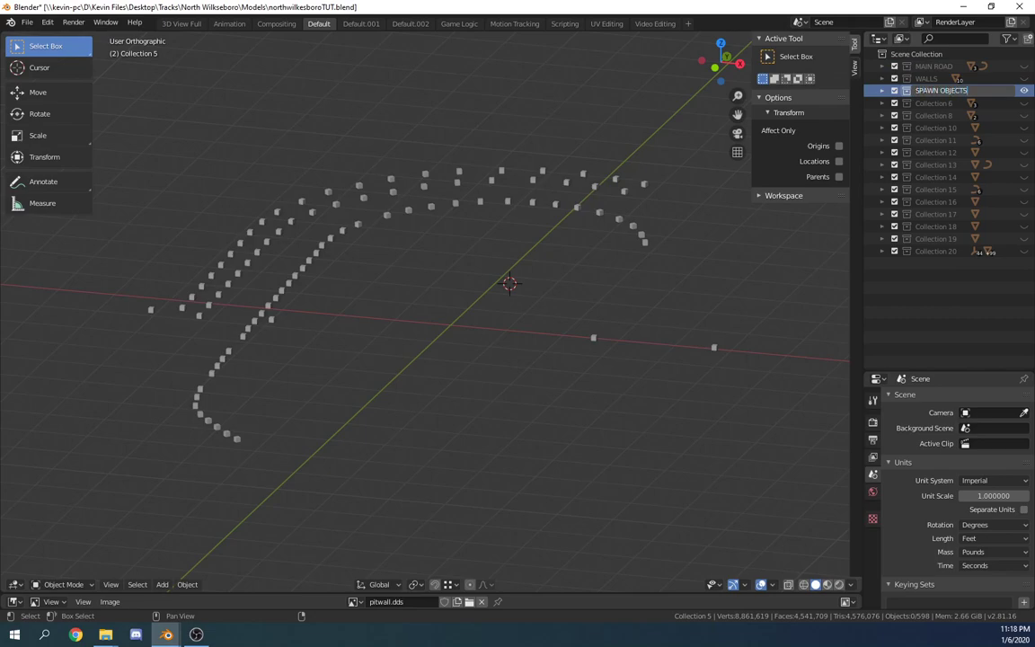
{"action": "key", "text": "Return"}
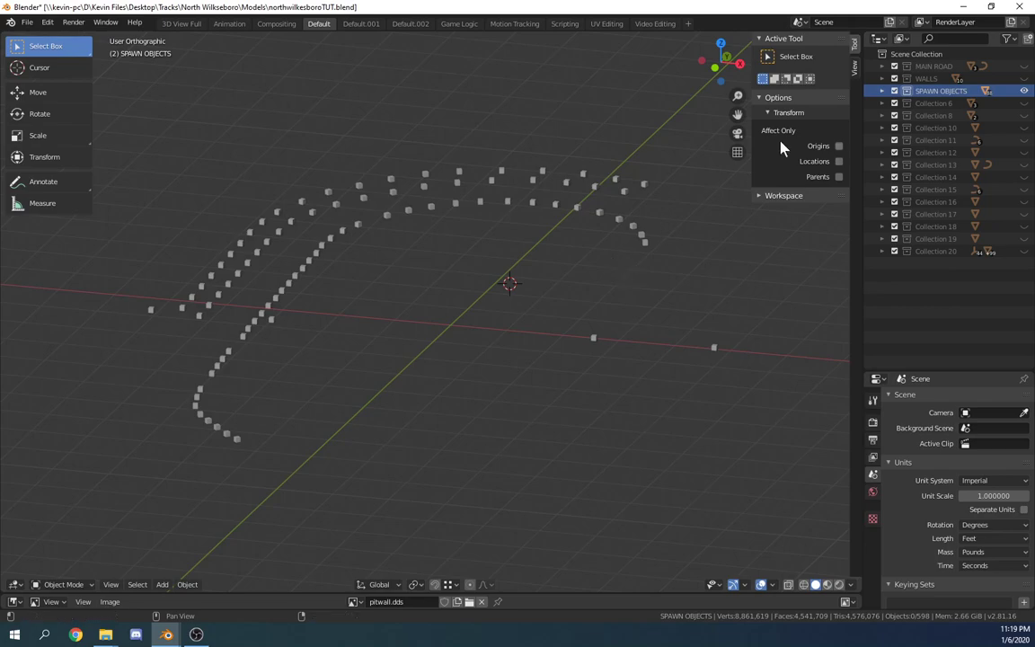
Step: Hide SPAWN OBJECTS, show MAIN ROAD and select the outer road surface 01ROAD.001
{"action": "left_click", "coordinate": [1024, 90]}
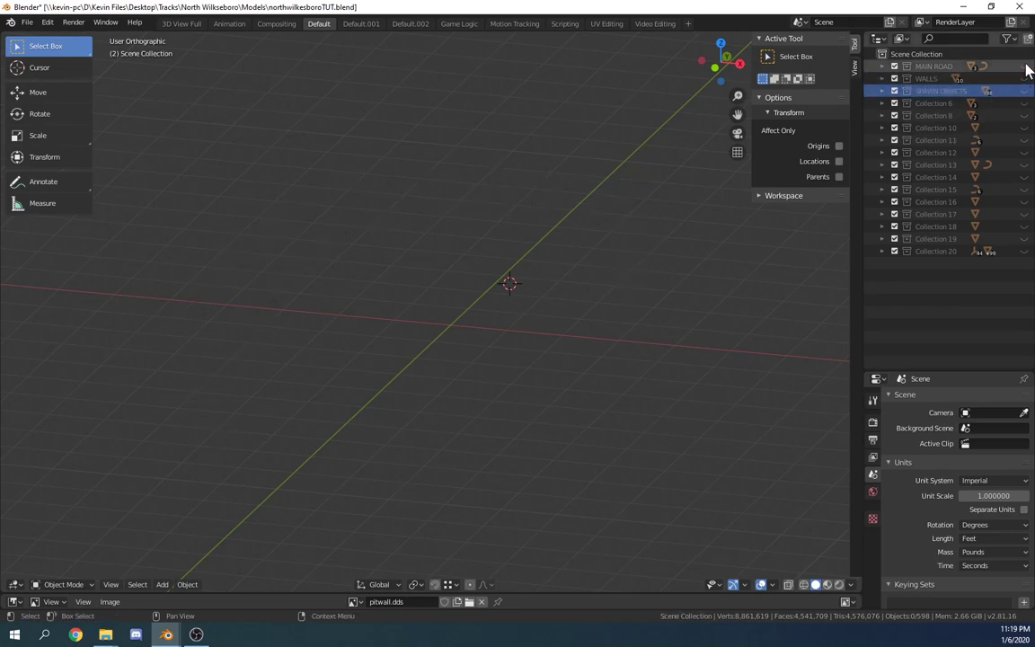
{"action": "left_click", "coordinate": [1024, 66]}
{"action": "left_click", "coordinate": [717, 246]}
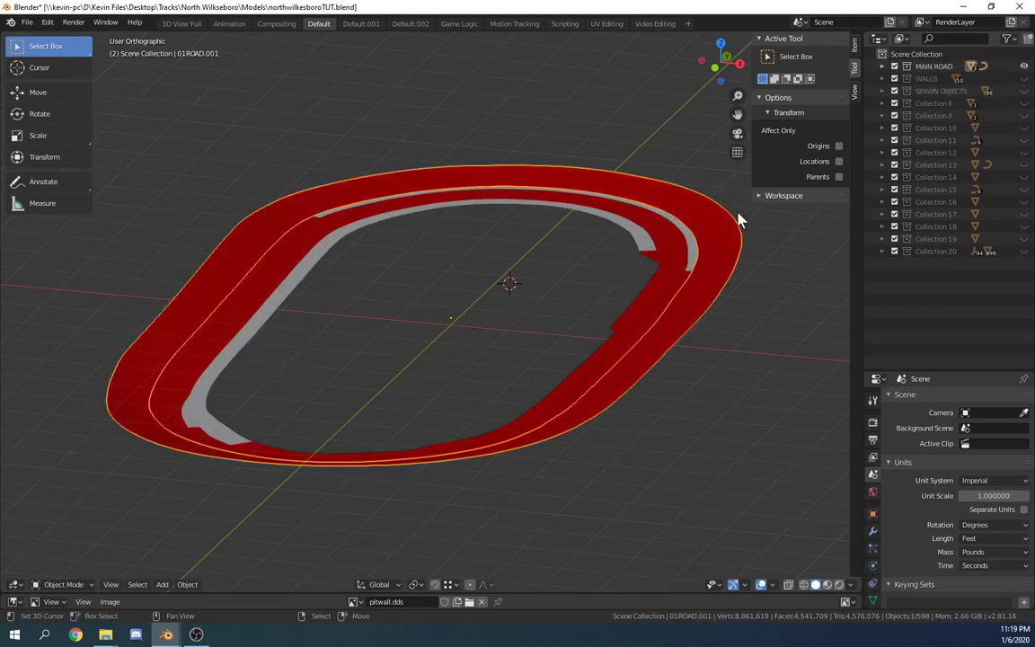
Step: Add the general Modeling workspace to the file with 01ROAD.001 selected
{"action": "left_click", "coordinate": [688, 24]}
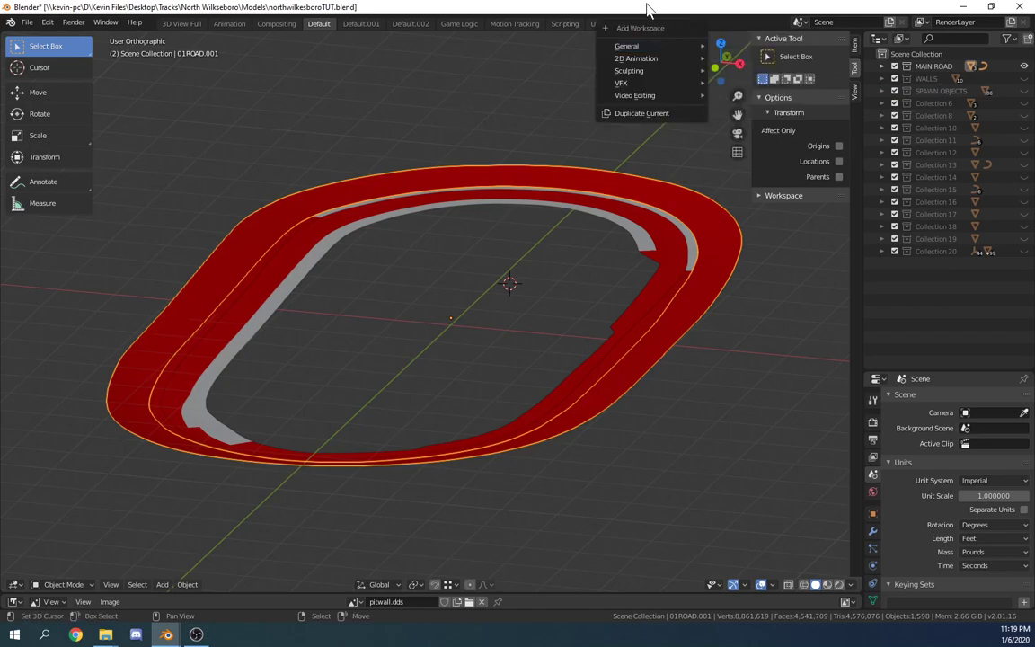
{"action": "right_click", "coordinate": [490, 104], "text": "shift"}
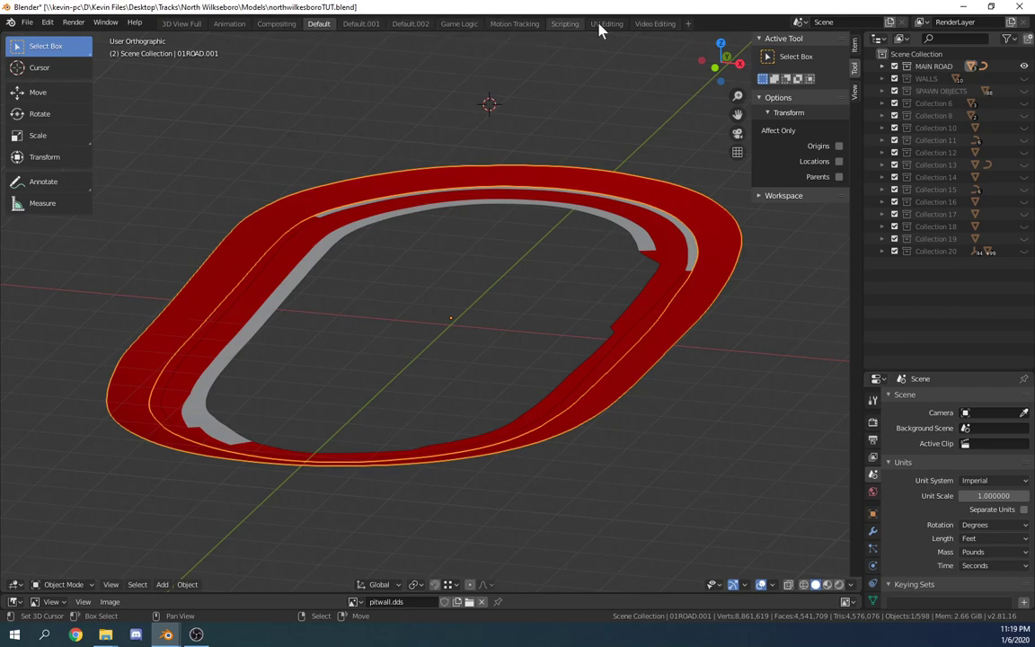
{"action": "left_click", "coordinate": [688, 24]}
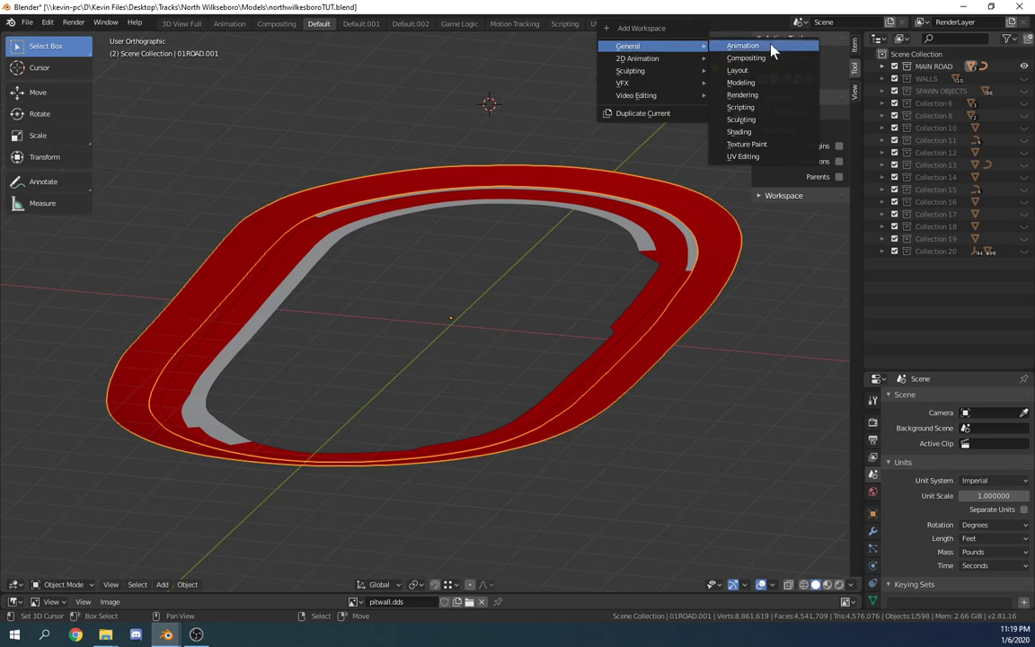
{"action": "mouse_move", "coordinate": [639, 45]}
{"action": "left_click", "coordinate": [743, 81]}
{"action": "scroll", "coordinate": [589, 144], "scroll_direction": "down", "scroll_amount": 6}
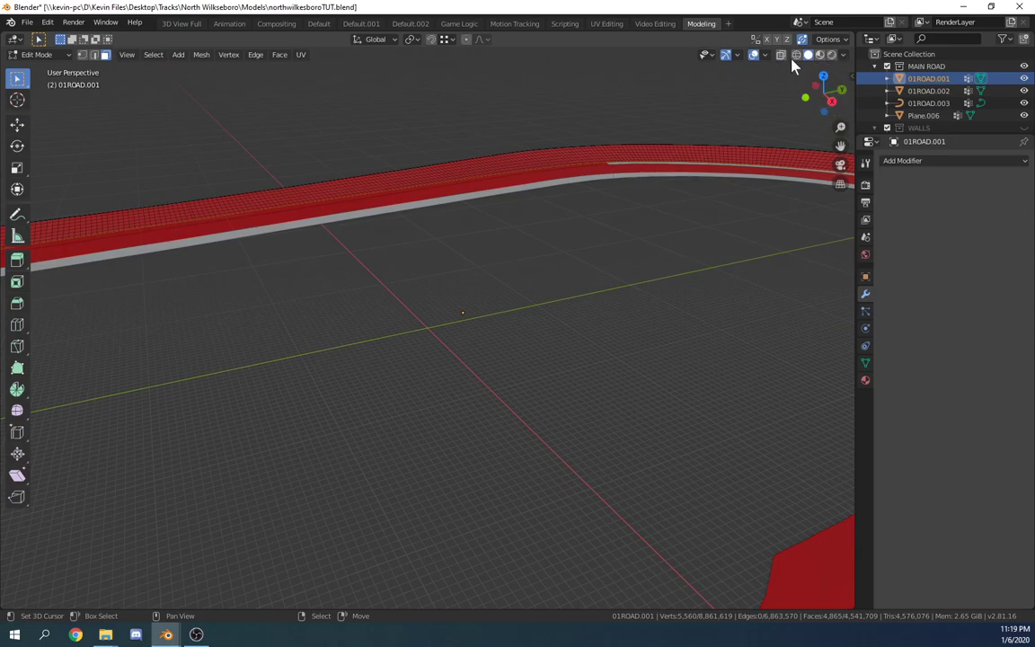
Step: Switch the viewport to orthographic projection and place the 3D cursor in the infield of the oval
{"action": "key", "text": "KP_5"}
{"action": "scroll", "coordinate": [527, 155], "scroll_direction": "down", "scroll_amount": 5}
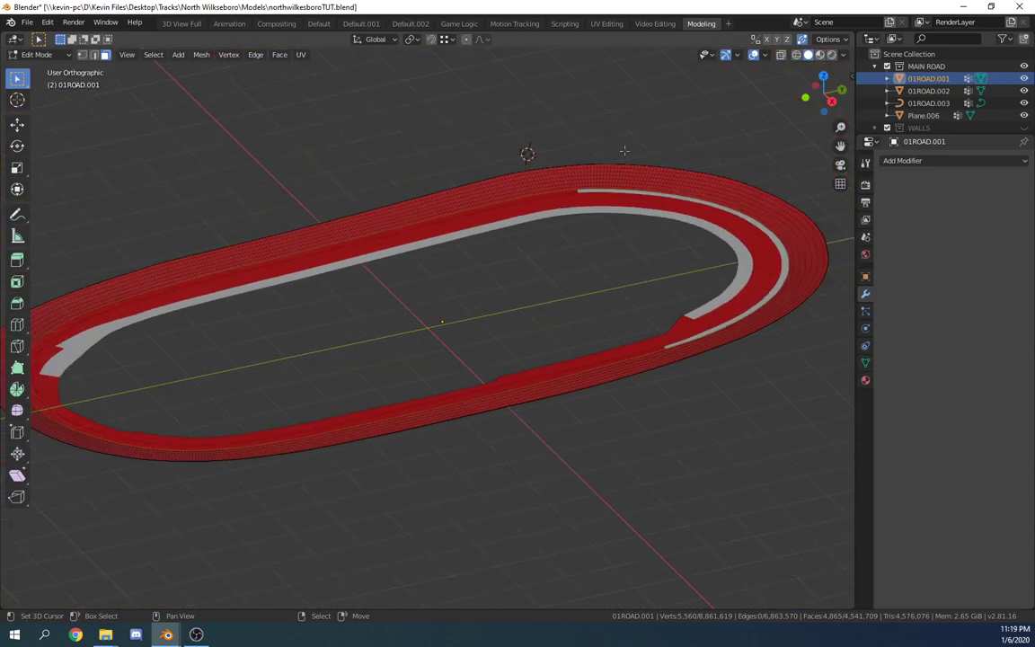
{"action": "scroll", "coordinate": [485, 226], "scroll_direction": "up", "scroll_amount": 5}
{"action": "right_click", "coordinate": [558, 233], "text": "shift"}
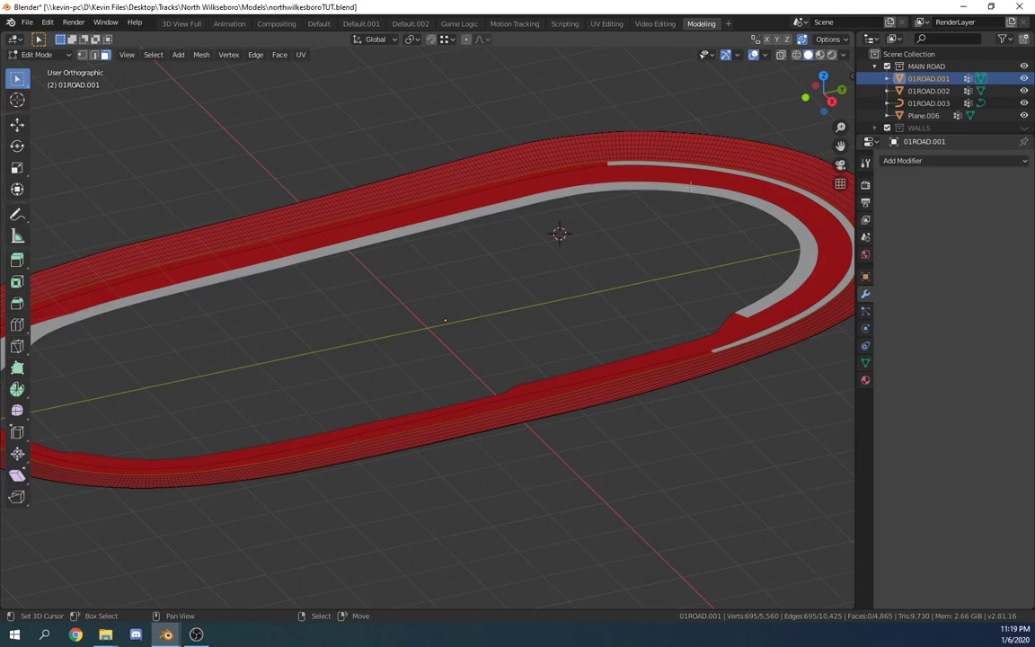
Step: Select a single face on the far turn of 01ROAD.001 and return to Object Mode
{"action": "middle_click_drag", "start_coordinate": [780, 173], "coordinate": [642, 180], "text": "shift"}
{"action": "scroll", "coordinate": [643, 179], "scroll_direction": "up", "scroll_amount": 4}
{"action": "scroll", "coordinate": [647, 170], "scroll_direction": "down", "scroll_amount": 3}
{"action": "right_click", "coordinate": [670, 133]}
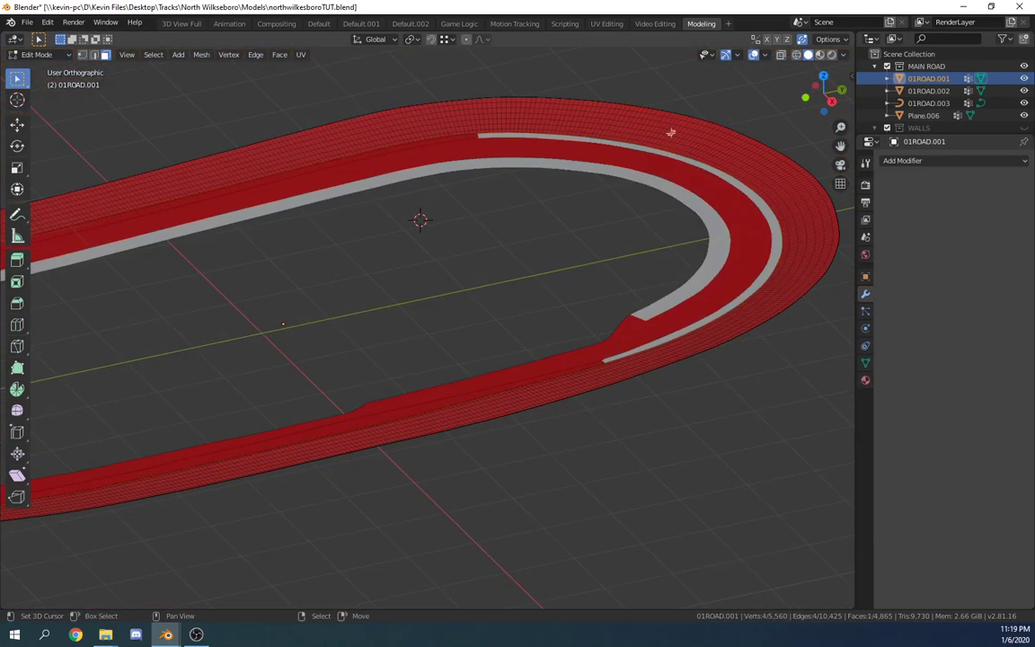
{"action": "key", "text": "Tab"}
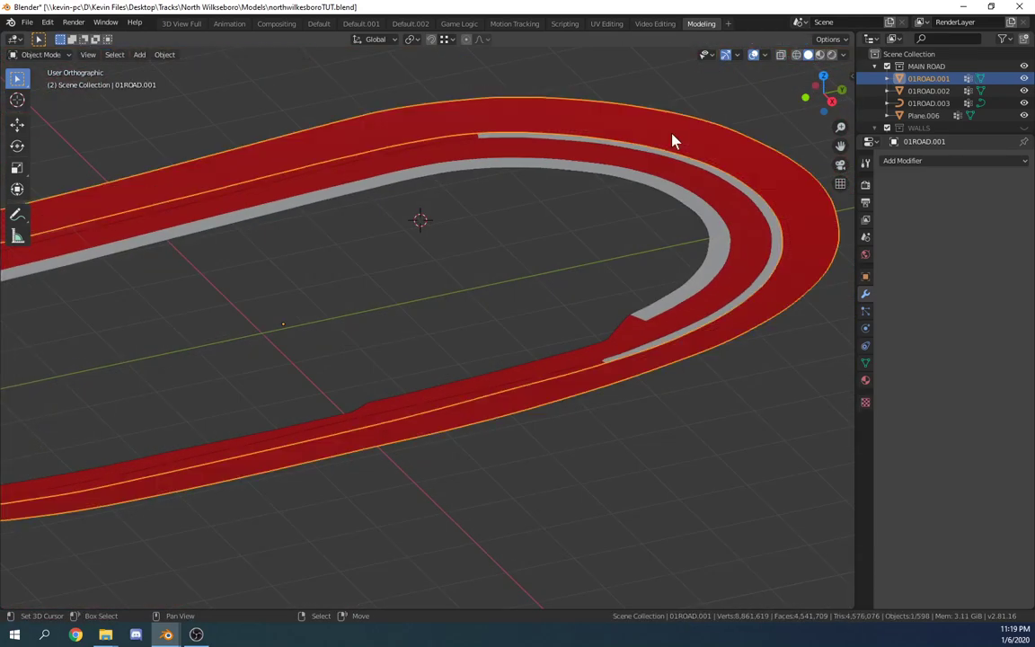
{"action": "scroll", "coordinate": [679, 183], "scroll_direction": "down", "scroll_amount": 2}
{"action": "scroll", "coordinate": [597, 214], "scroll_direction": "down", "scroll_amount": 2}
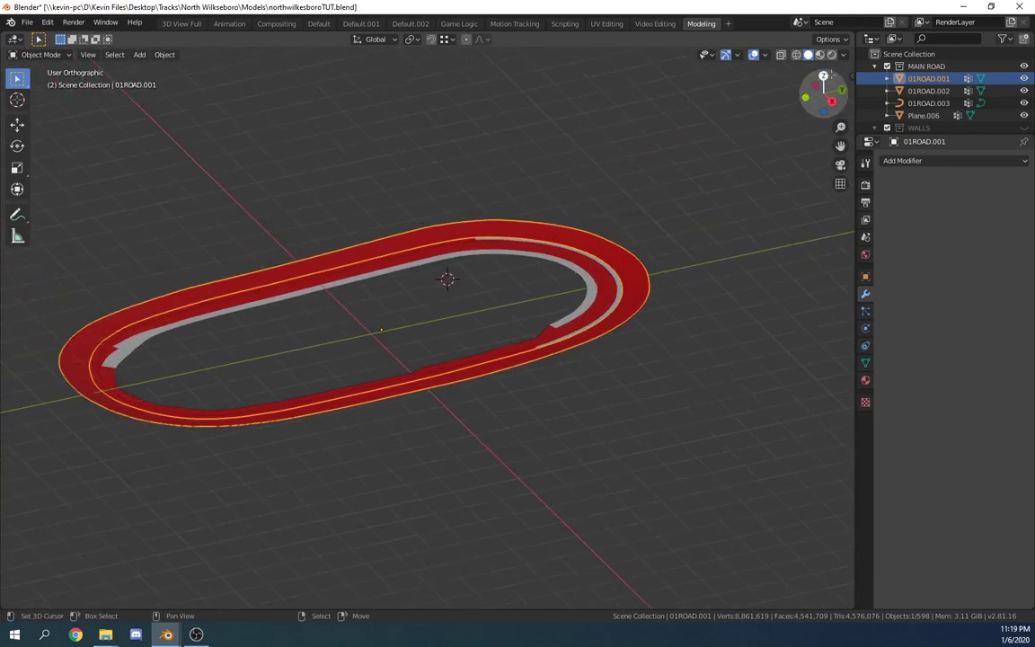
Step: Look at the Default workspace for comparison, return to Modeling and put 01ROAD.001 back in Object Mode
{"action": "left_click", "coordinate": [319, 23]}
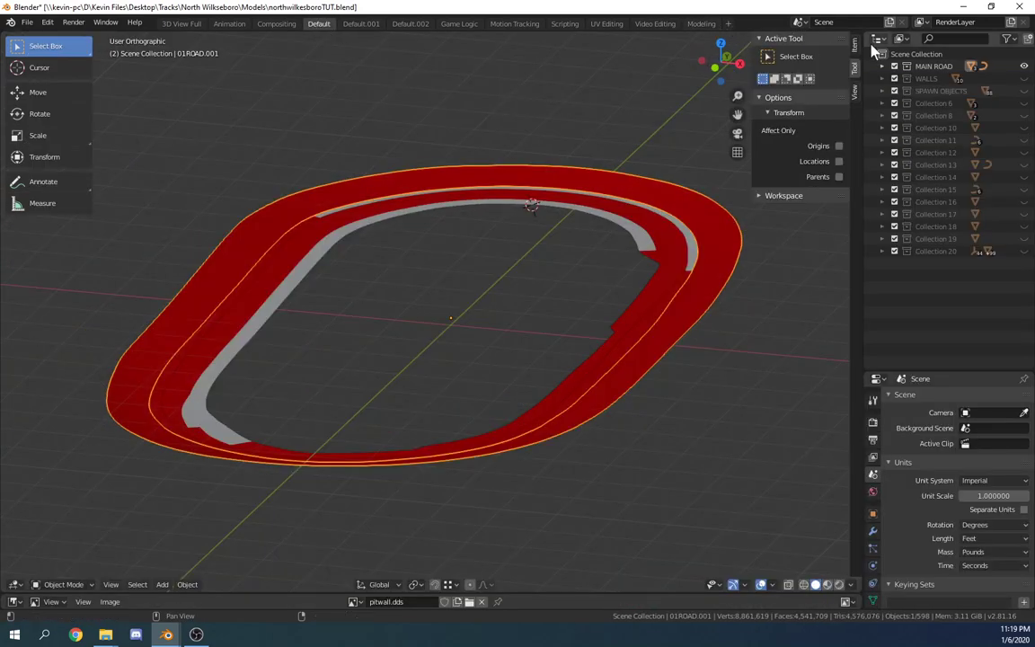
{"action": "left_click", "coordinate": [701, 24]}
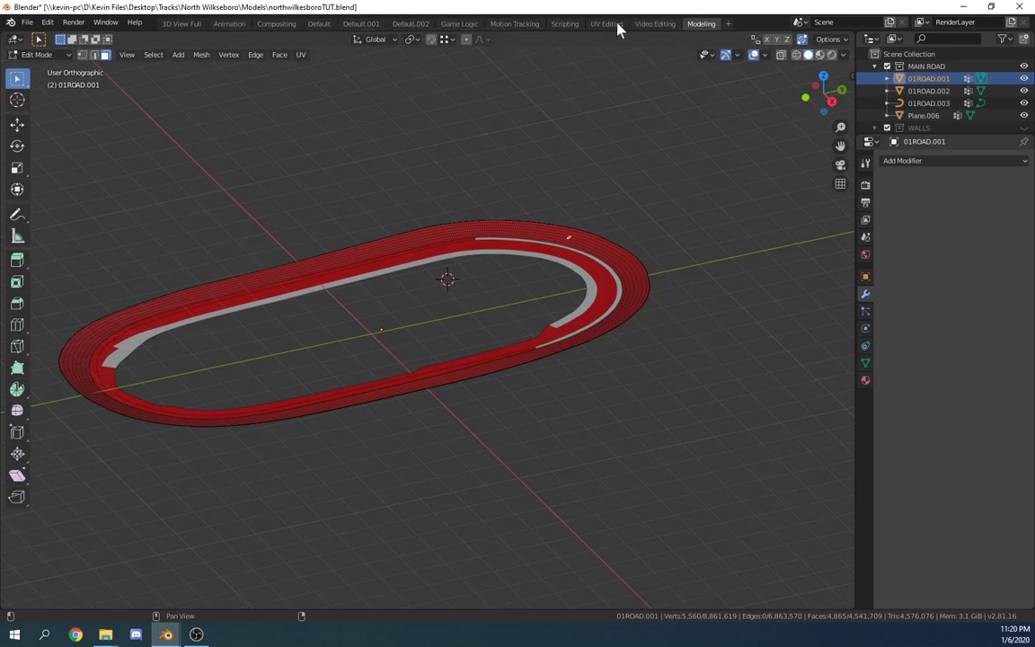
{"action": "left_click", "coordinate": [728, 23]}
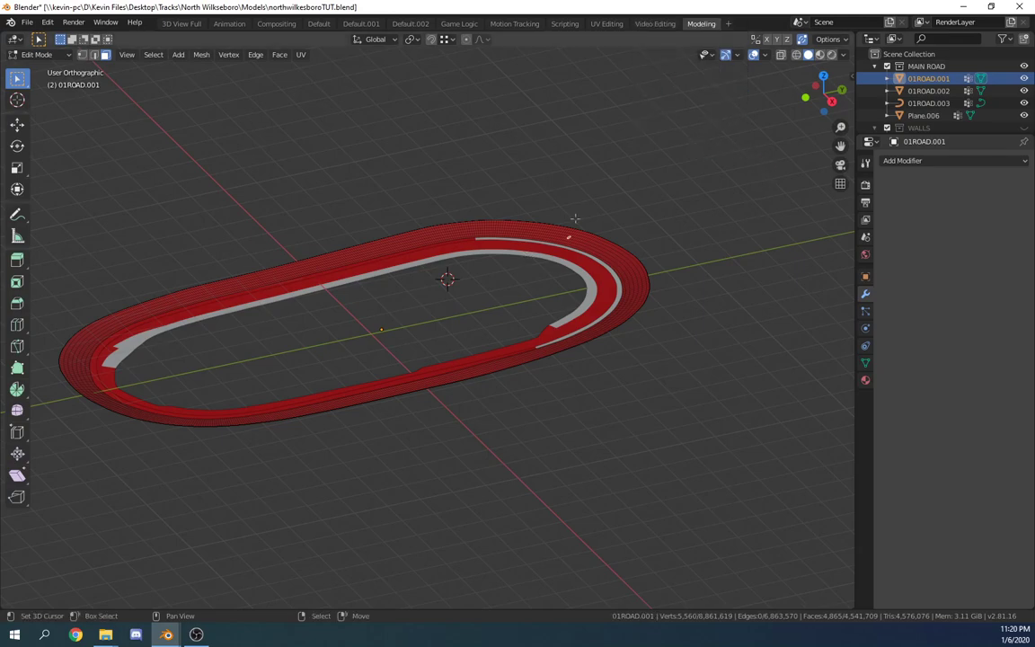
{"action": "left_click", "coordinate": [504, 258]}
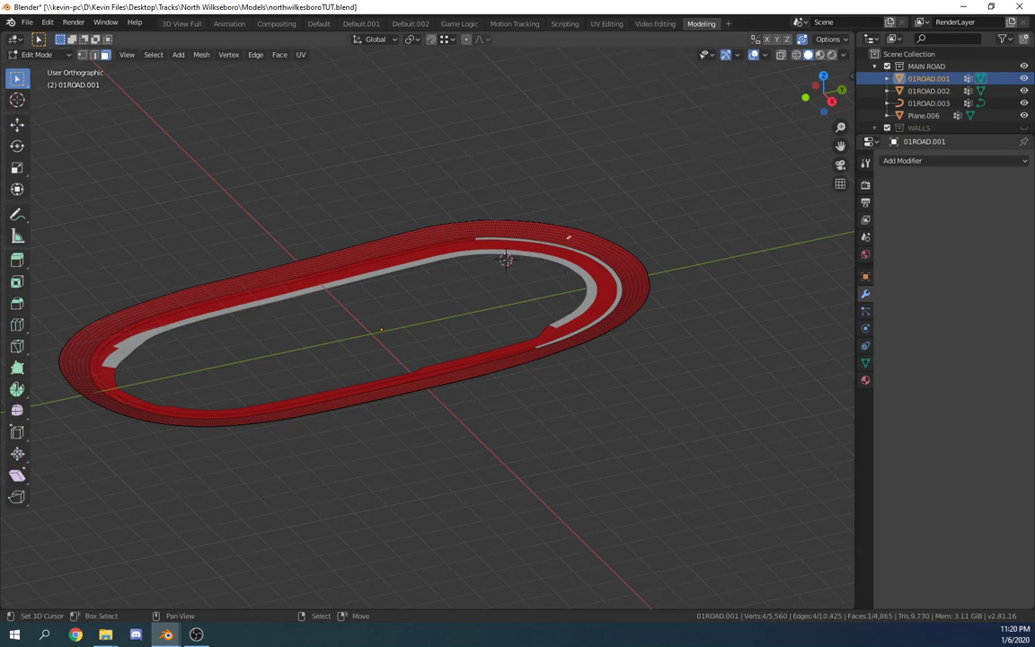
{"action": "key", "text": "Tab"}
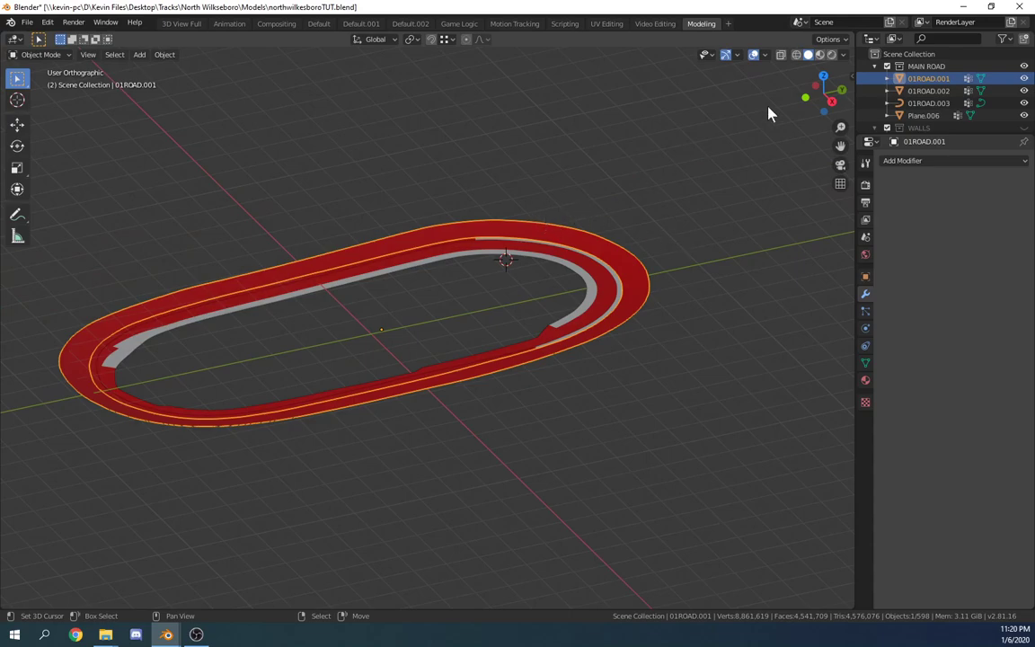
Step: Display the track in Material Preview shading and inspect the road and concrete surfaces from another angle
{"action": "left_click", "coordinate": [818, 55]}
{"action": "scroll", "coordinate": [427, 302], "scroll_direction": "down", "scroll_amount": 2}
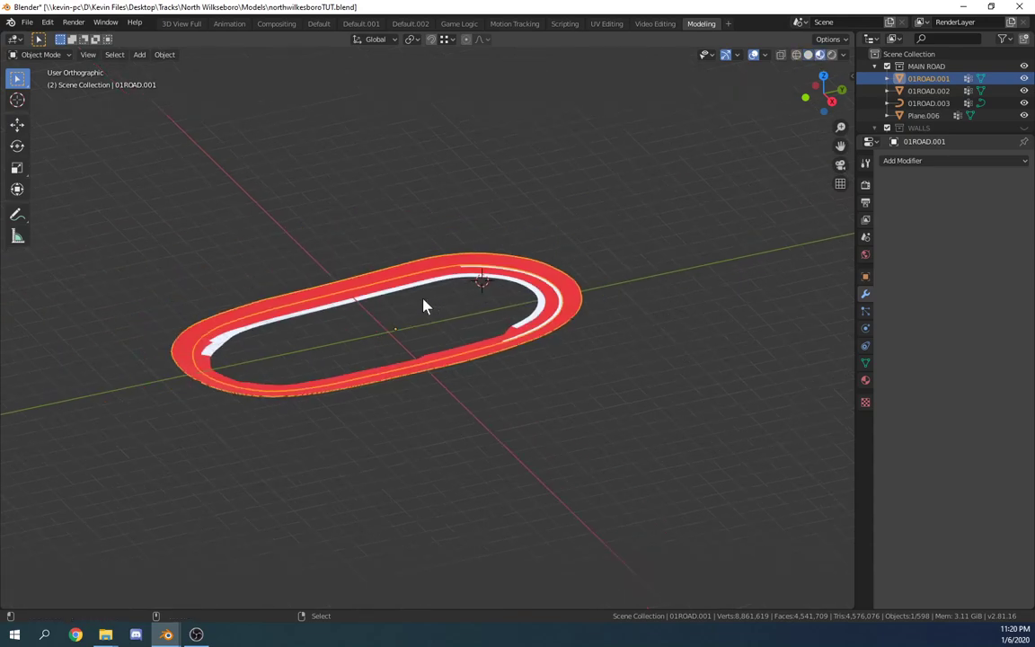
{"action": "scroll", "coordinate": [429, 342], "scroll_direction": "up", "scroll_amount": 3}
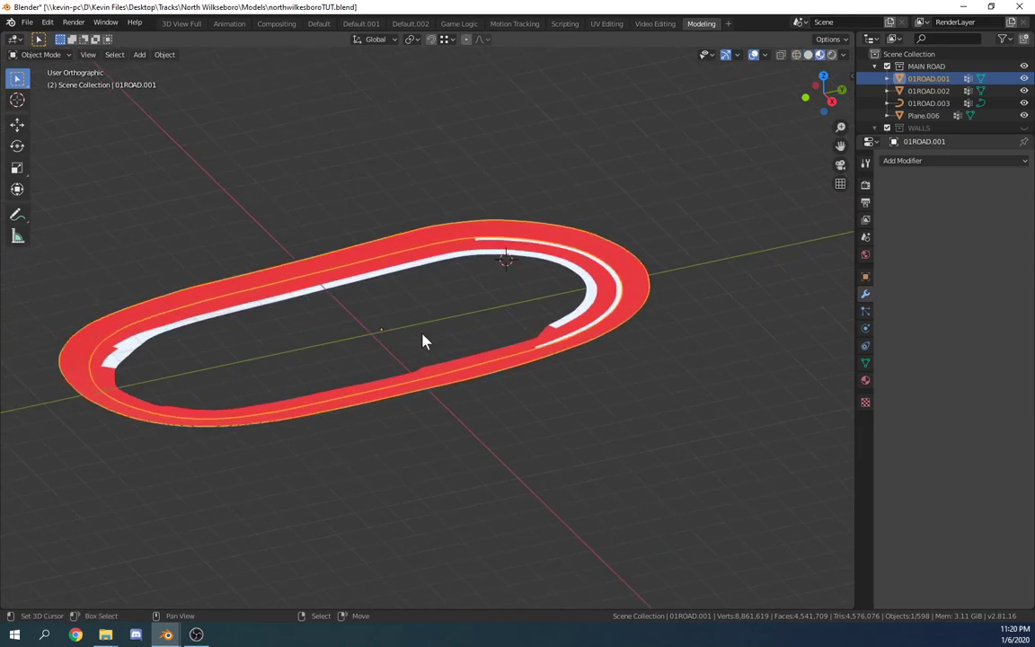
{"action": "scroll", "coordinate": [526, 330], "scroll_direction": "down", "scroll_amount": 2}
{"action": "scroll", "coordinate": [511, 331], "scroll_direction": "up", "scroll_amount": 1}
{"action": "middle_click_drag", "start_coordinate": [467, 307], "coordinate": [541, 298]}
{"action": "scroll", "coordinate": [592, 267], "scroll_direction": "up", "scroll_amount": 3}
{"action": "scroll", "coordinate": [592, 267], "scroll_direction": "down", "scroll_amount": 1}
{"action": "scroll", "coordinate": [582, 256], "scroll_direction": "up", "scroll_amount": 3}
{"action": "scroll", "coordinate": [579, 267], "scroll_direction": "down", "scroll_amount": 1}
{"action": "scroll", "coordinate": [596, 289], "scroll_direction": "down", "scroll_amount": 2}
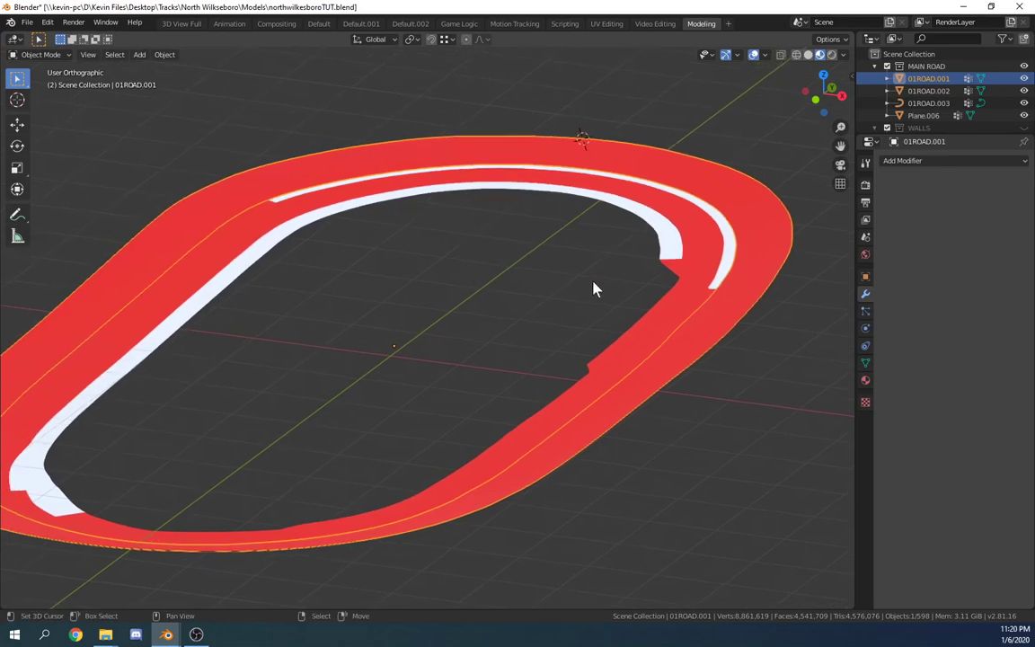
Step: Show the ROAD material's properties and compare the Wireframe and Solid shading modes with Material Preview
{"action": "left_click", "coordinate": [865, 380]}
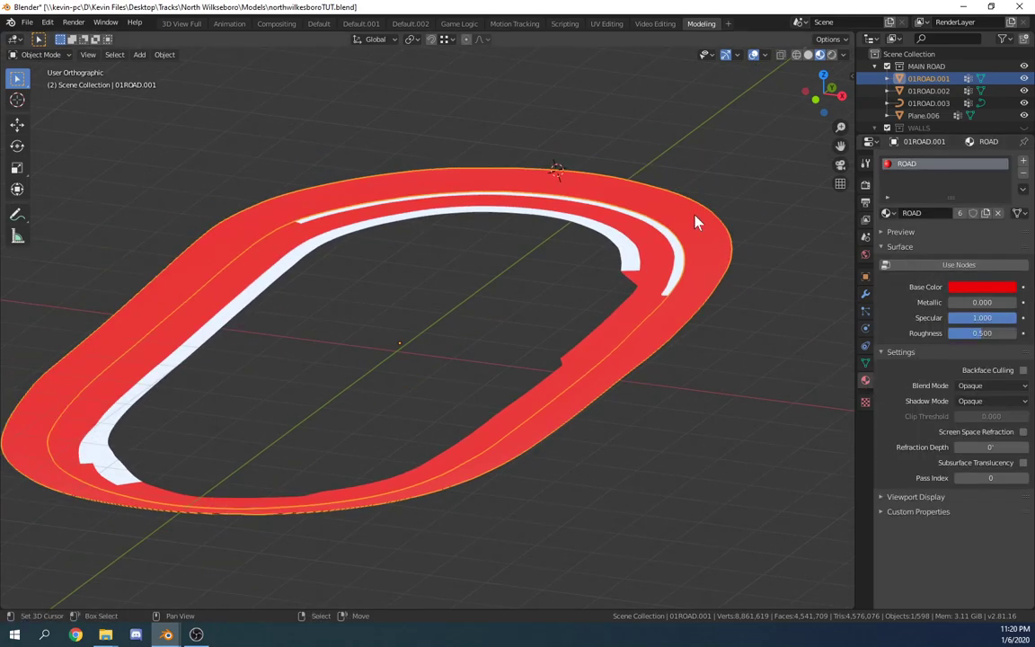
{"action": "left_click", "coordinate": [808, 54]}
{"action": "left_click", "coordinate": [797, 54]}
{"action": "left_click", "coordinate": [811, 57]}
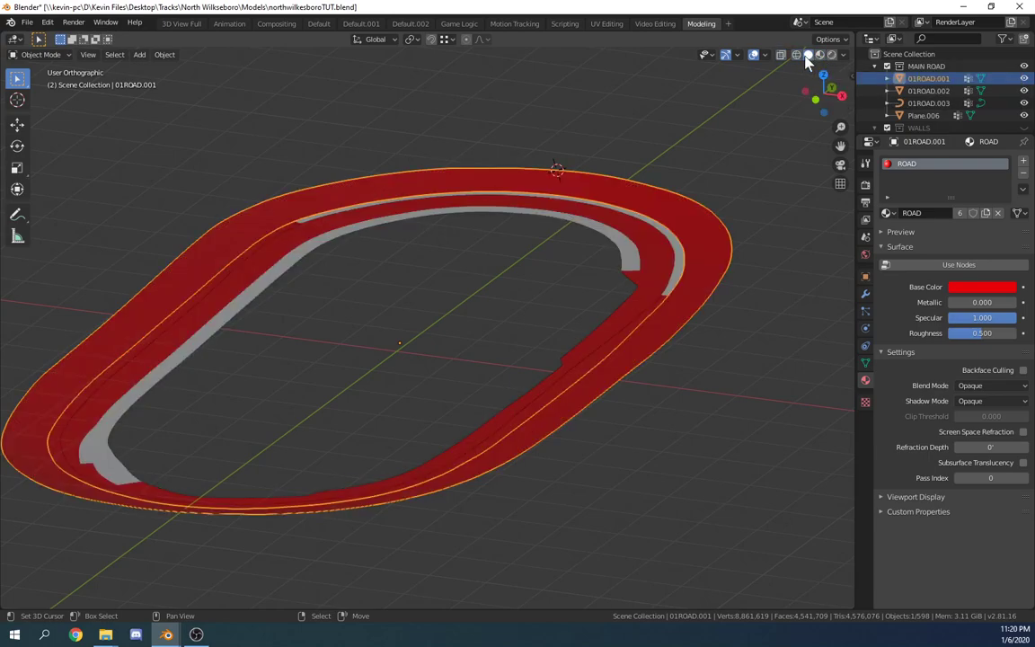
{"action": "left_click", "coordinate": [819, 54]}
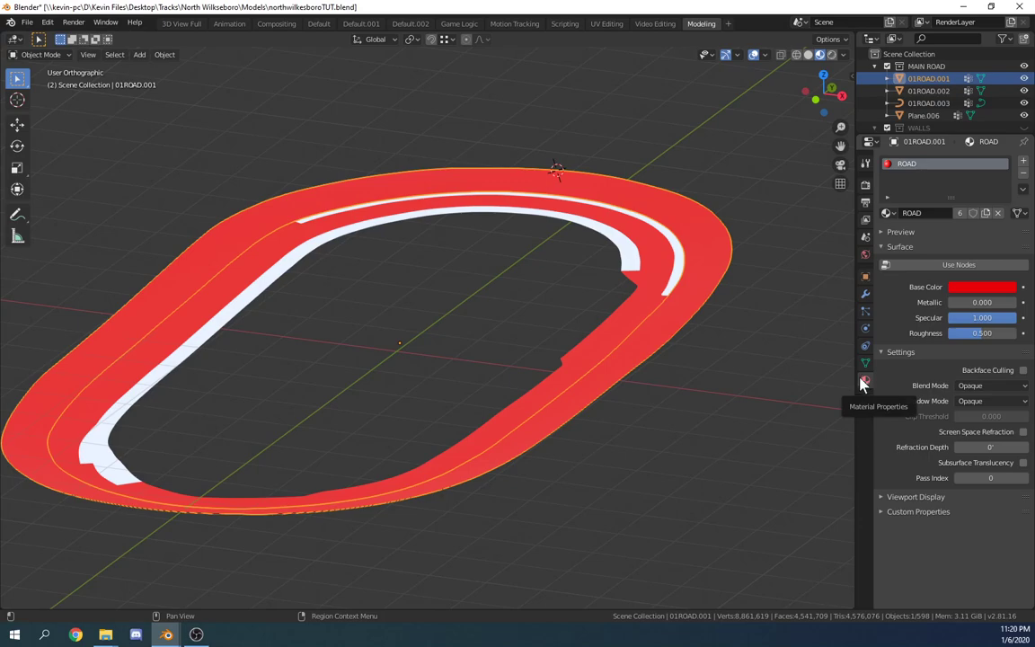
Step: Enable nodes on the ROAD material and set its Base Color to an Image Texture using asphalt-clean.dds
{"action": "left_click", "coordinate": [959, 265]}
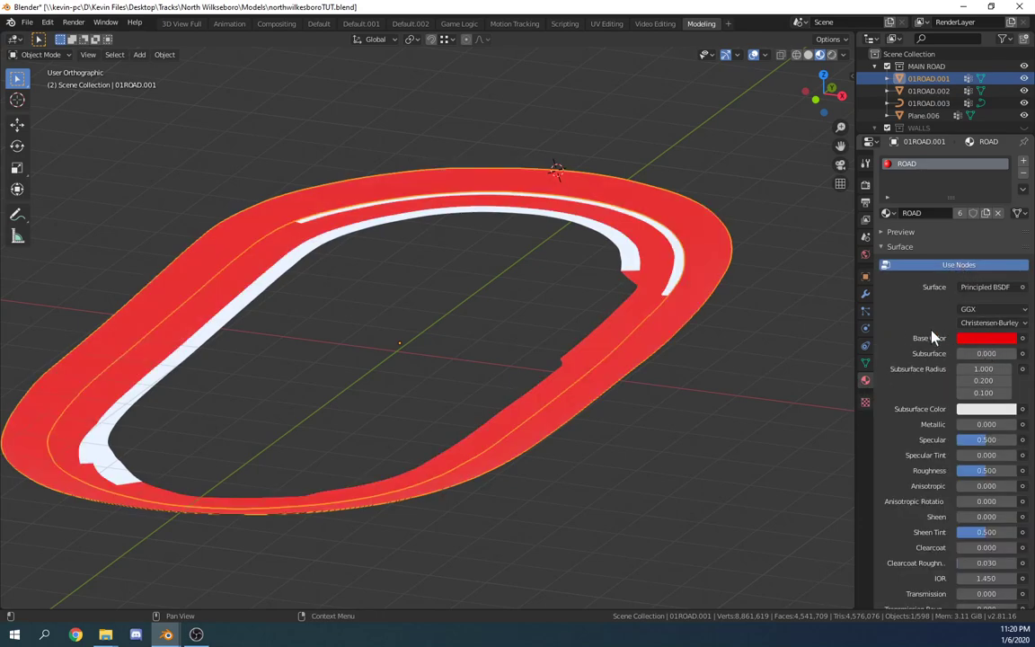
{"action": "left_click", "coordinate": [1023, 338]}
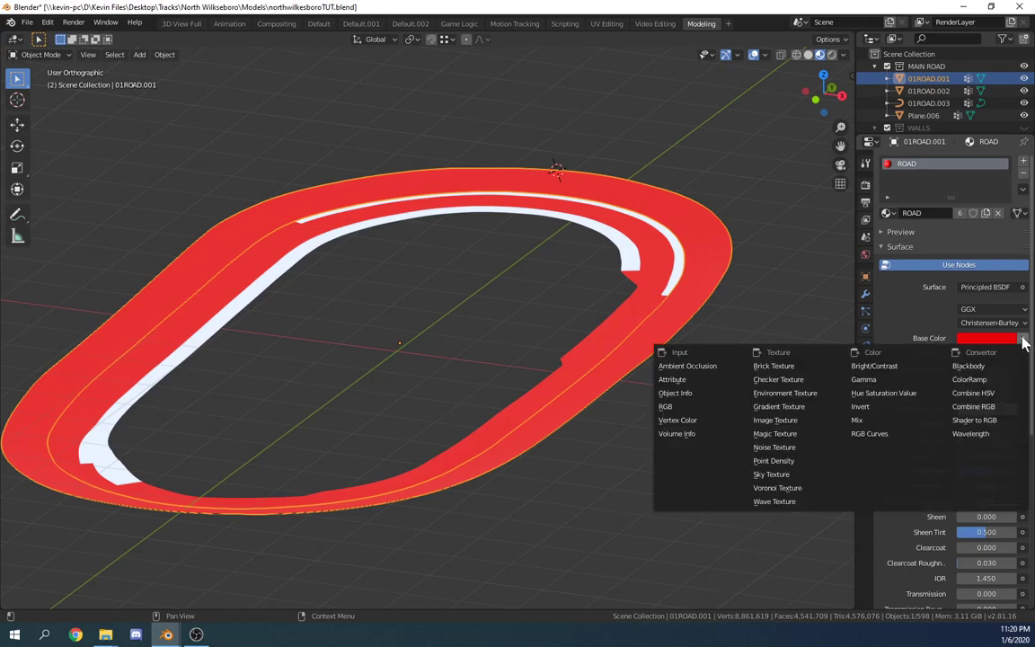
{"action": "left_click", "coordinate": [783, 424]}
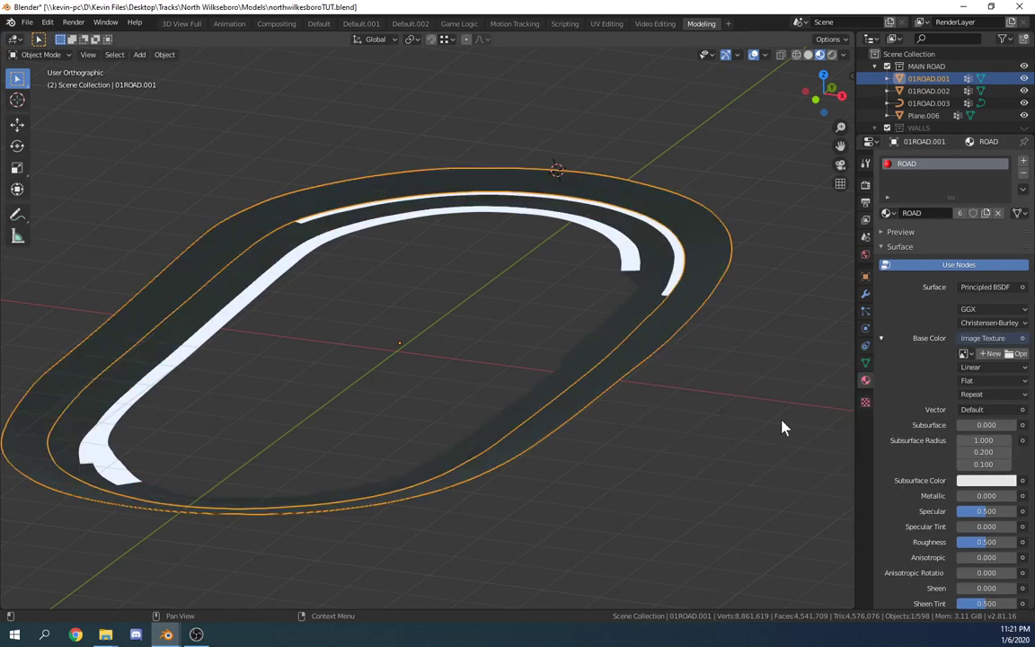
{"action": "left_click", "coordinate": [963, 354]}
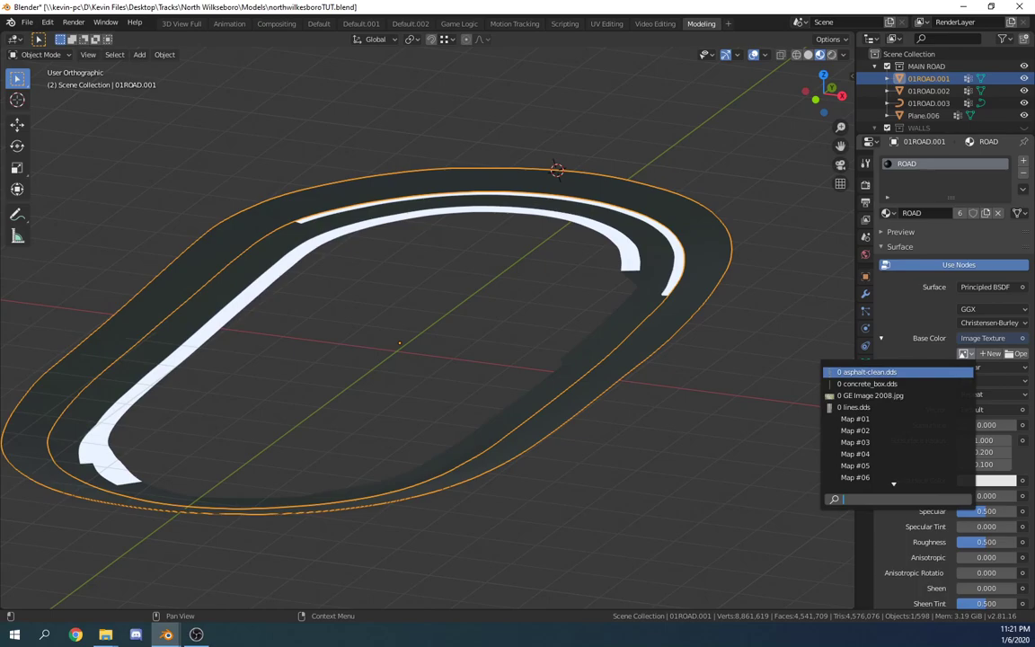
{"action": "left_click", "coordinate": [866, 371]}
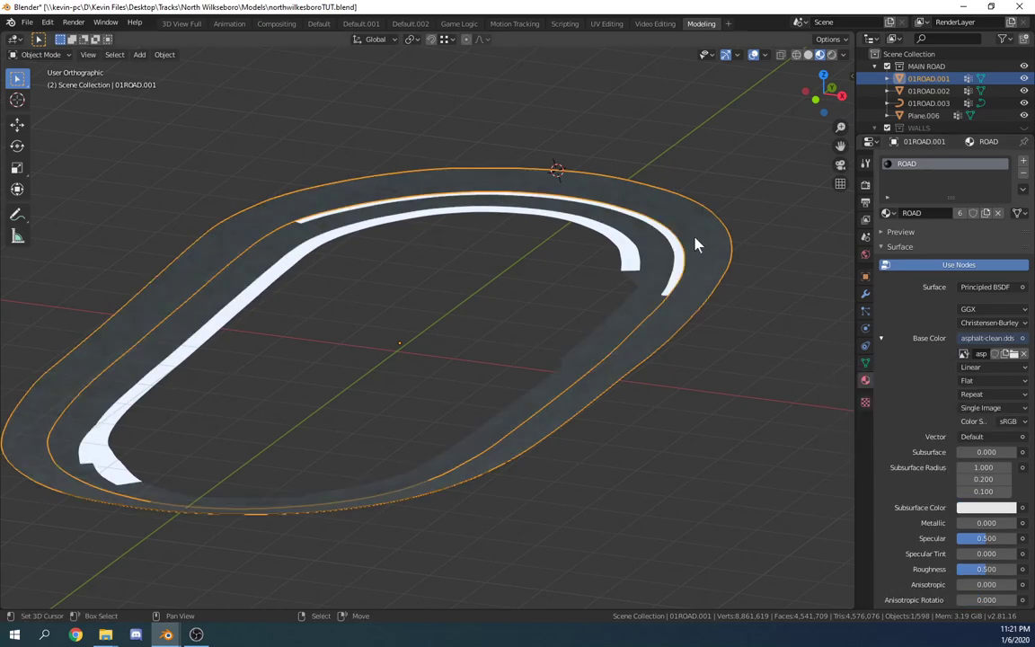
Step: Select 01ROAD.002, enable nodes on its CONCRETE material and set the Base Color to an Image Texture using concrete_box.dds
{"action": "scroll", "coordinate": [704, 244], "scroll_direction": "up", "scroll_amount": 4}
{"action": "middle_click_drag", "start_coordinate": [615, 278], "coordinate": [603, 281], "text": "shift"}
{"action": "scroll", "coordinate": [683, 243], "scroll_direction": "up", "scroll_amount": 2}
{"action": "scroll", "coordinate": [760, 209], "scroll_direction": "down", "scroll_amount": 1}
{"action": "middle_click_drag", "start_coordinate": [774, 209], "coordinate": [593, 278], "text": "shift"}
{"action": "left_click", "coordinate": [591, 285]}
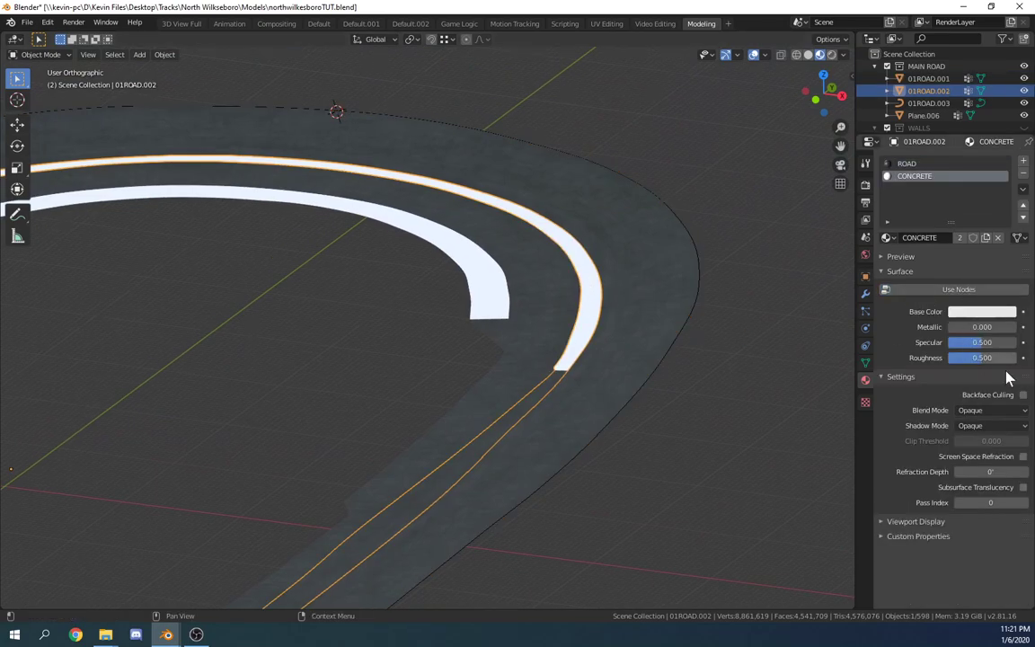
{"action": "left_click", "coordinate": [958, 290]}
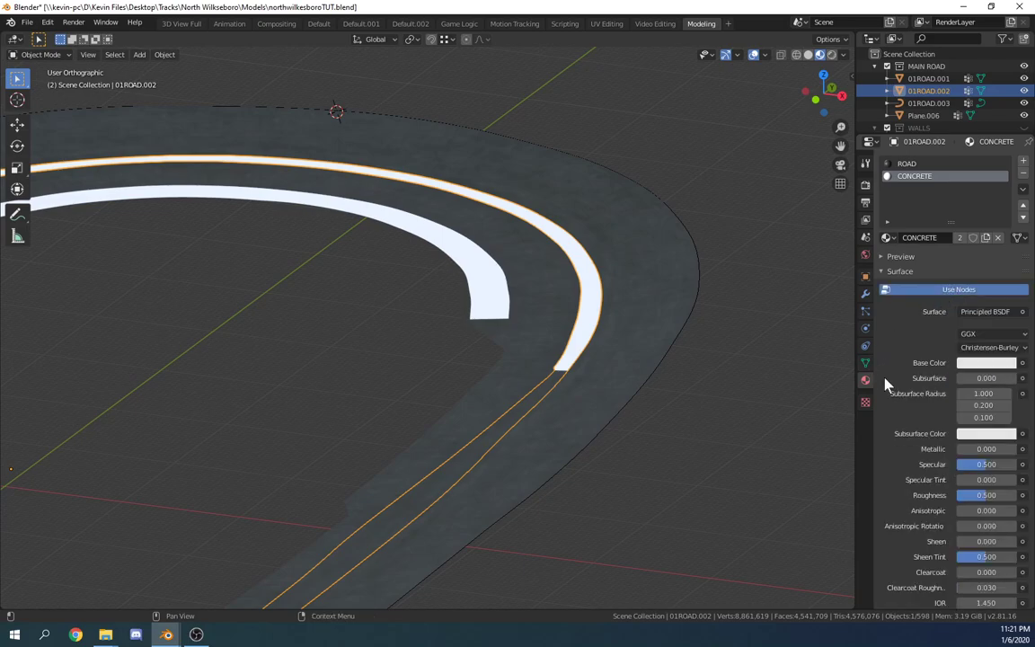
{"action": "left_click", "coordinate": [1021, 363]}
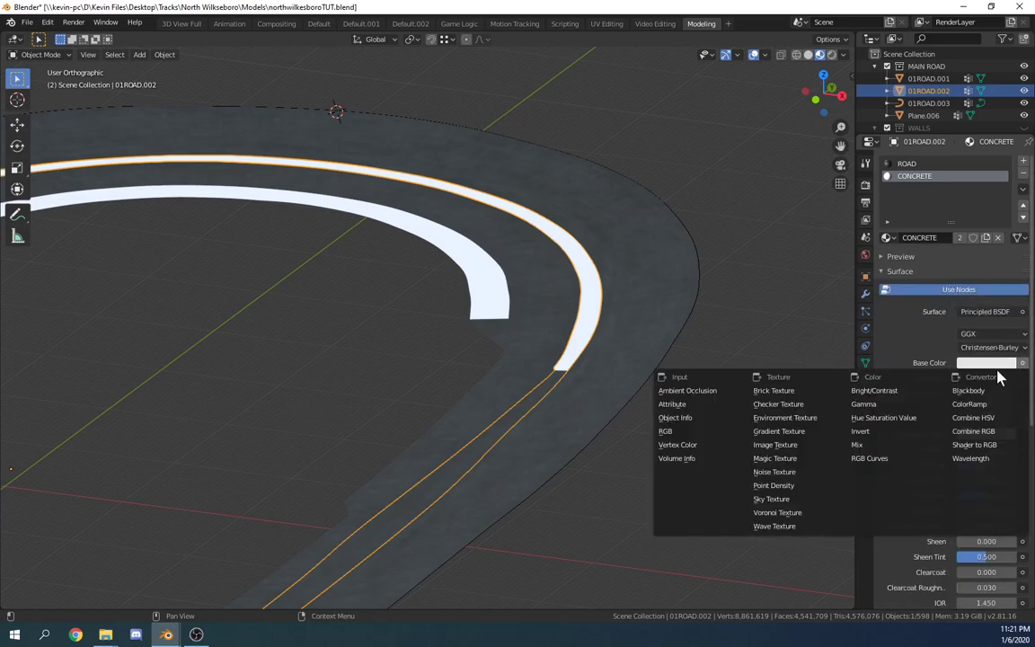
{"action": "left_click", "coordinate": [775, 444]}
{"action": "left_click", "coordinate": [966, 378]}
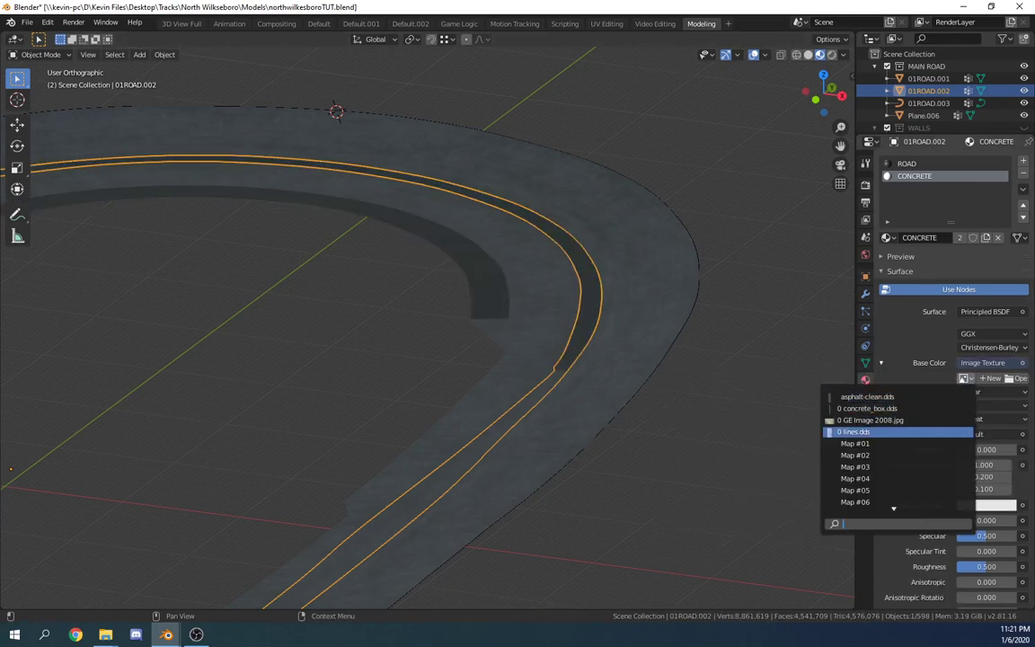
{"action": "left_click", "coordinate": [867, 408]}
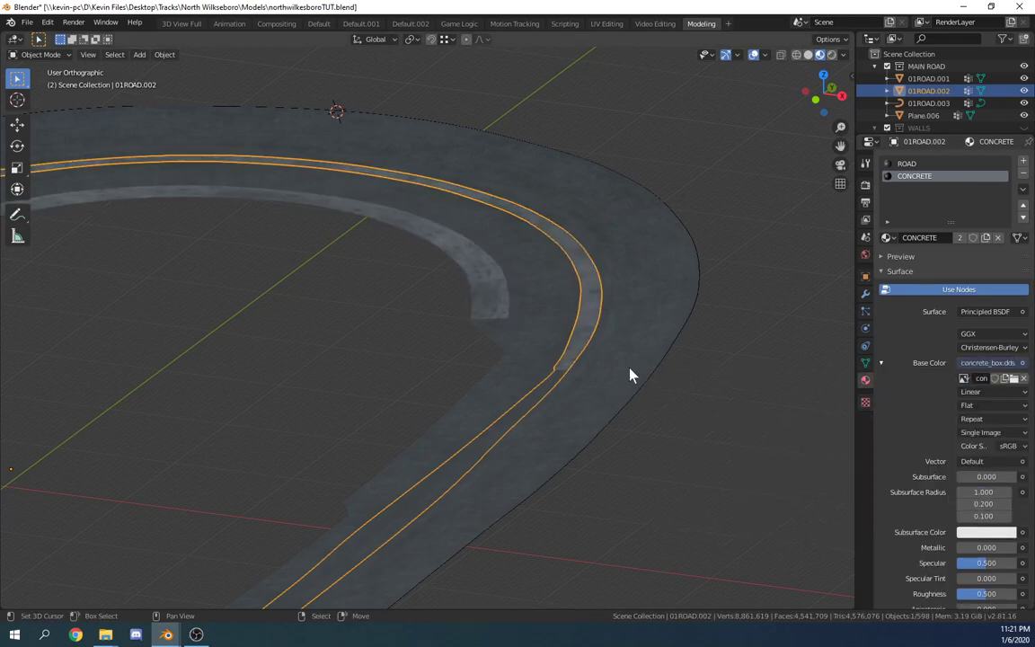
Step: Review the ROAD and CONCRETE material slots of 01ROAD.002 and inspect the textured track
{"action": "middle_click_drag", "start_coordinate": [496, 309], "coordinate": [628, 350]}
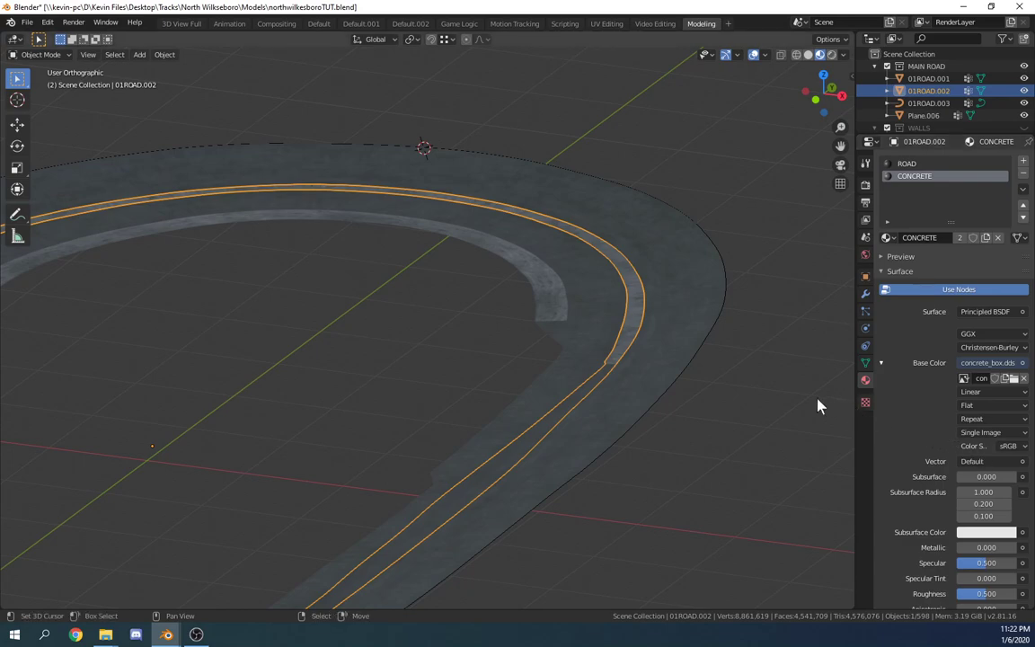
{"action": "left_click", "coordinate": [917, 164]}
{"action": "left_click", "coordinate": [916, 175]}
{"action": "scroll", "coordinate": [554, 434], "scroll_direction": "down", "scroll_amount": 5}
{"action": "middle_click_drag", "start_coordinate": [541, 452], "coordinate": [700, 384], "text": "shift"}
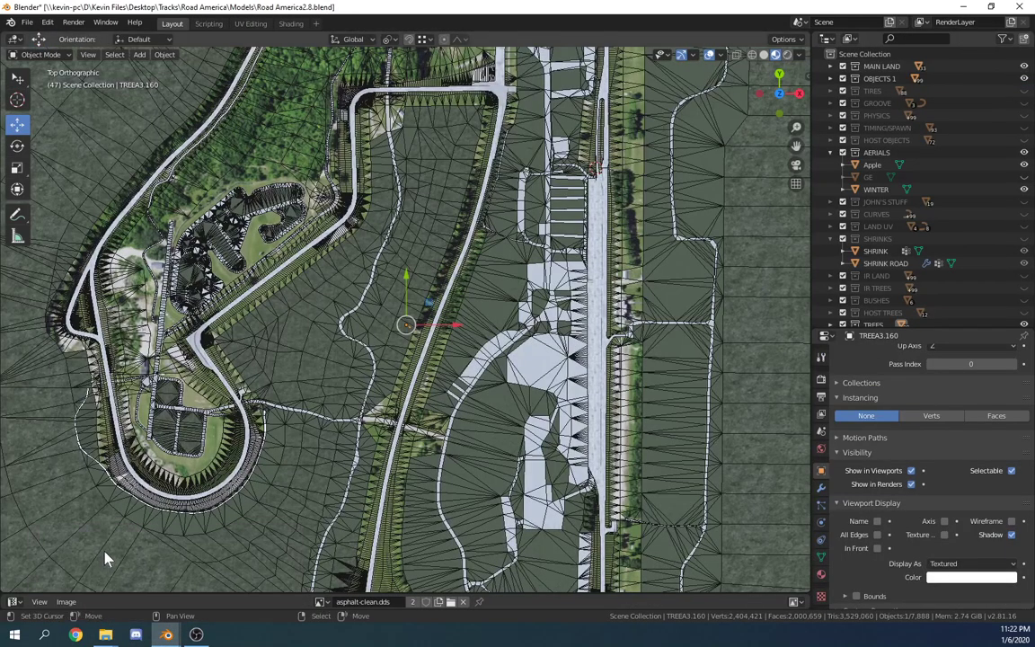
Step: Examine the Road America2.8.blend track from above and in perspective, including its terrain, roads and trees
{"action": "left_click", "coordinate": [90, 561]}
{"action": "scroll", "coordinate": [427, 395], "scroll_direction": "down", "scroll_amount": 6}
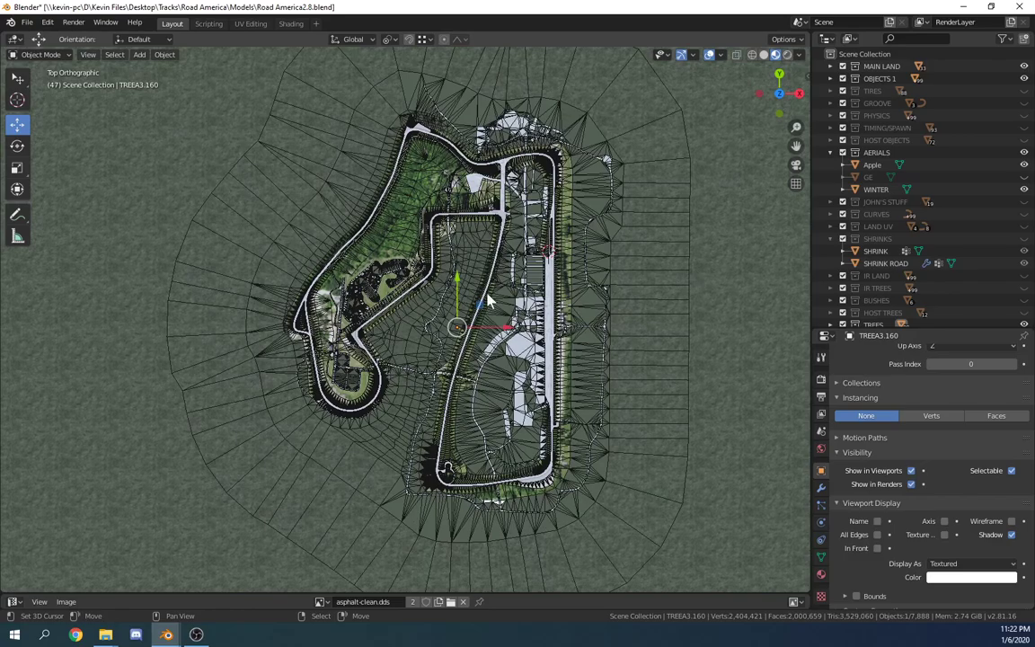
{"action": "middle_click_drag", "start_coordinate": [489, 320], "coordinate": [516, 378], "text": "shift"}
{"action": "scroll", "coordinate": [381, 325], "scroll_direction": "up", "scroll_amount": 5}
{"action": "scroll", "coordinate": [431, 395], "scroll_direction": "down", "scroll_amount": 3}
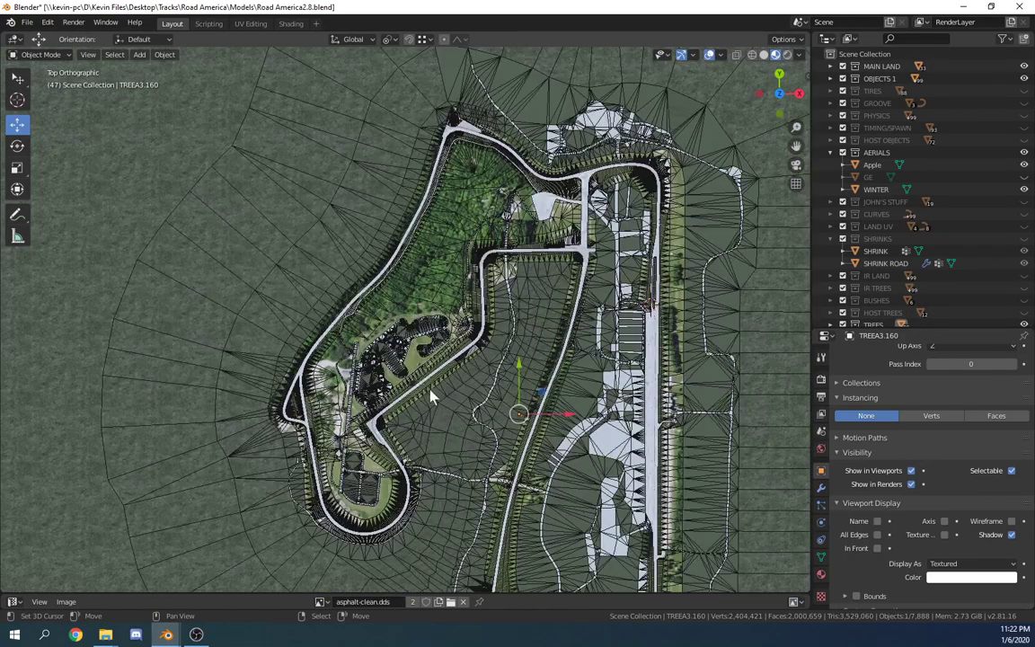
{"action": "middle_click_drag", "start_coordinate": [453, 416], "coordinate": [388, 284]}
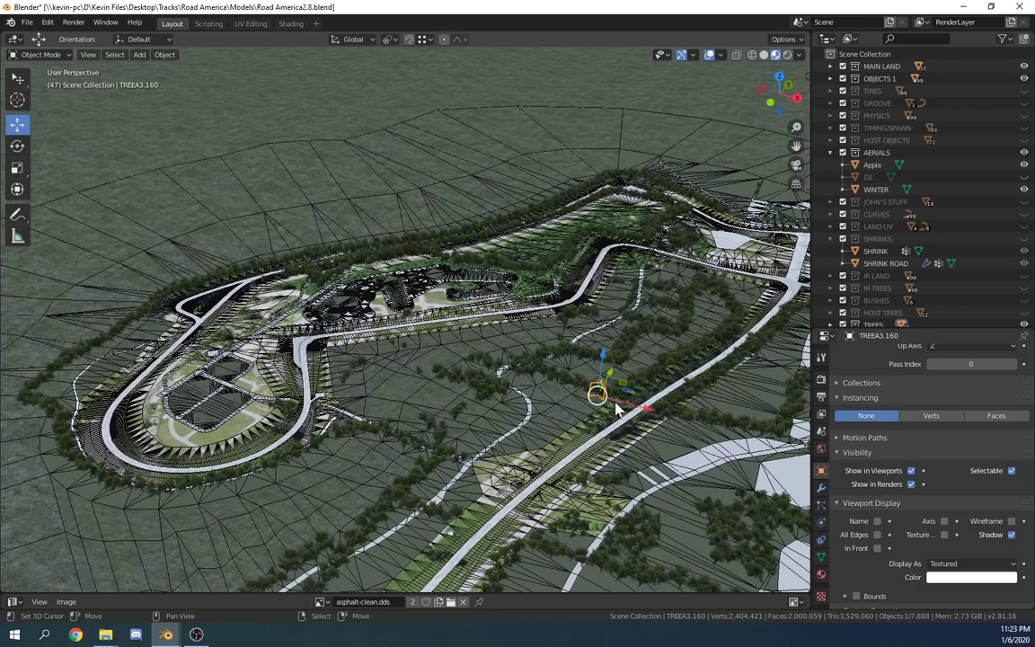
Step: Open the Shading workspace for the TREE3 material and shift its tree3.dds image node slightly
{"action": "left_click", "coordinate": [290, 23]}
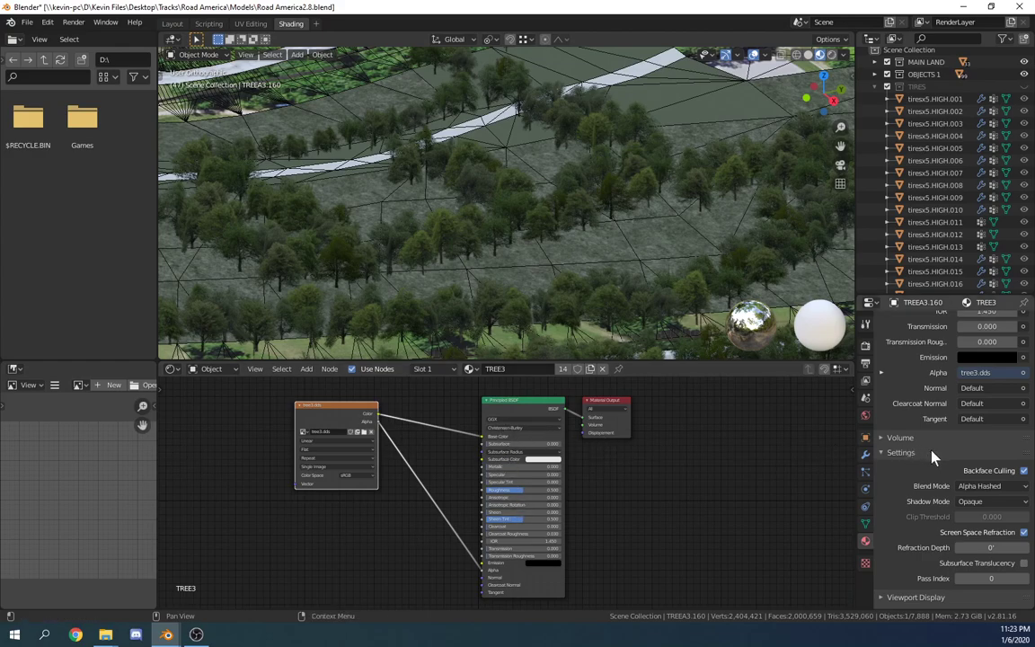
{"action": "scroll", "coordinate": [926, 464], "scroll_direction": "up", "scroll_amount": 5}
{"action": "scroll", "coordinate": [925, 464], "scroll_direction": "up", "scroll_amount": 8}
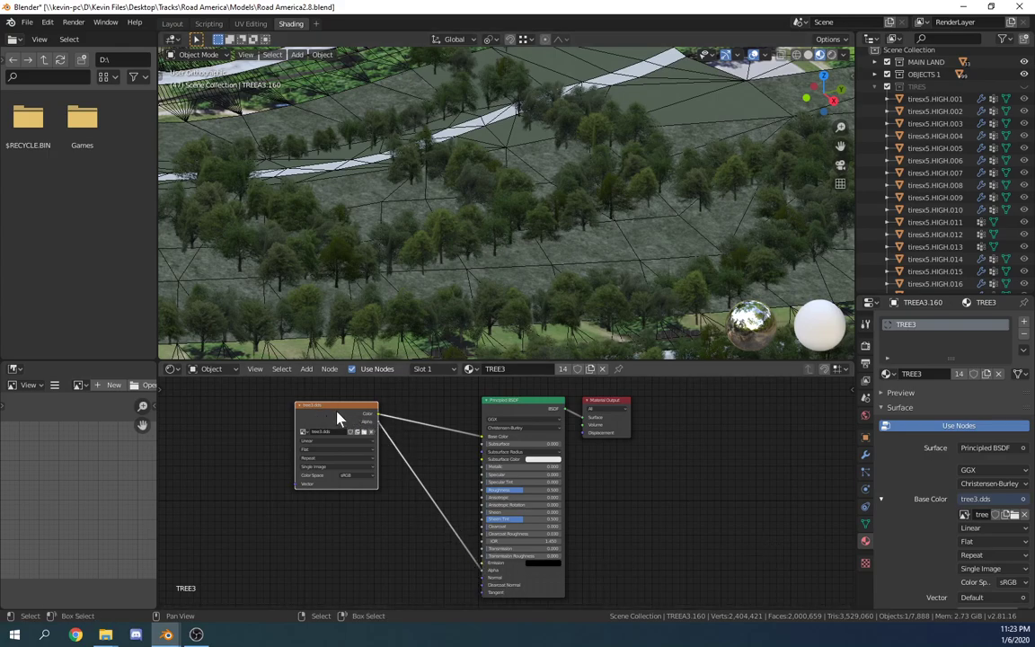
{"action": "left_click_drag", "start_coordinate": [335, 412], "coordinate": [340, 403]}
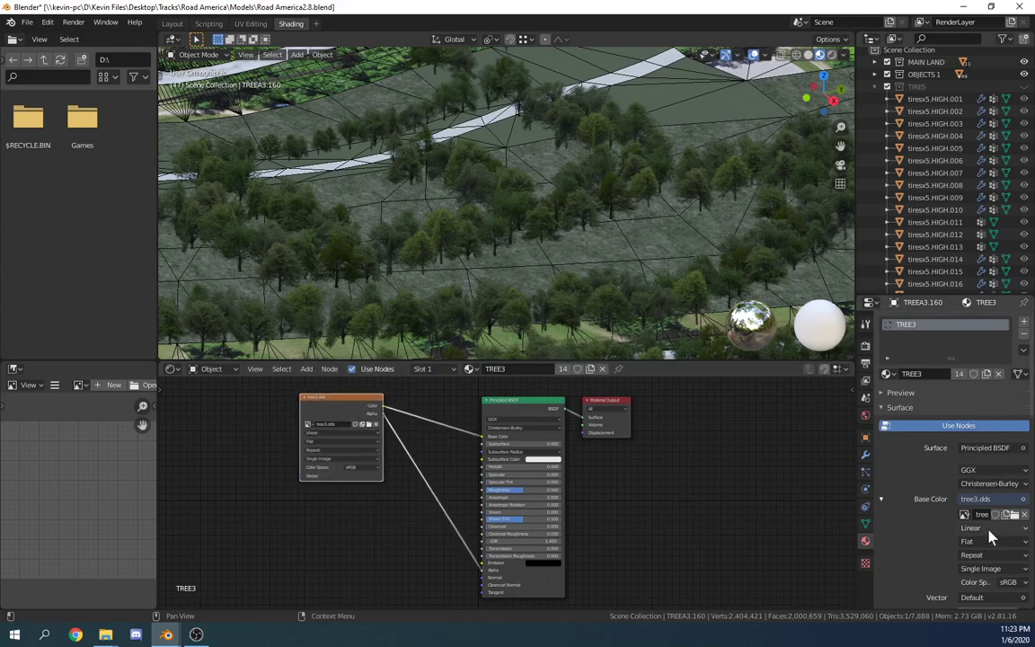
{"action": "mouse_move", "coordinate": [333, 407]}
{"action": "left_mouse_down"}
{"action": "mouse_move", "coordinate": [346, 418]}
{"action": "mouse_move", "coordinate": [332, 411]}
{"action": "left_mouse_up"}
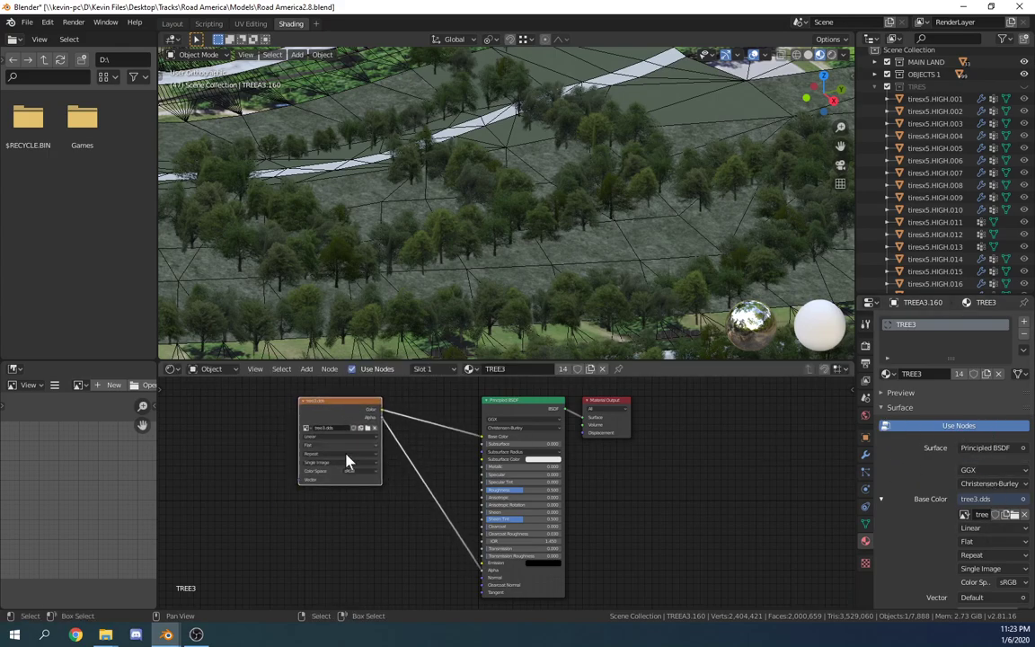
Step: Disconnect the tree3.dds Alpha output from the Principled BSDF, select tree TREEC3.052 and reconnect the output to the shader's Alpha input
{"action": "left_click_drag", "start_coordinate": [482, 567], "coordinate": [416, 543]}
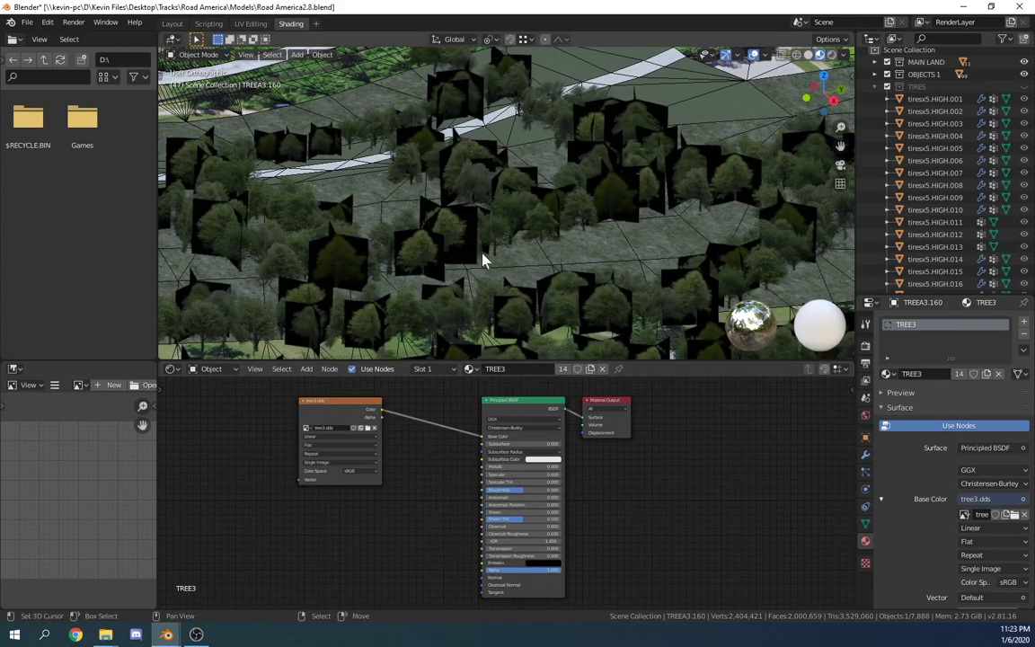
{"action": "left_click", "coordinate": [614, 186]}
{"action": "left_click_drag", "start_coordinate": [381, 416], "coordinate": [482, 575]}
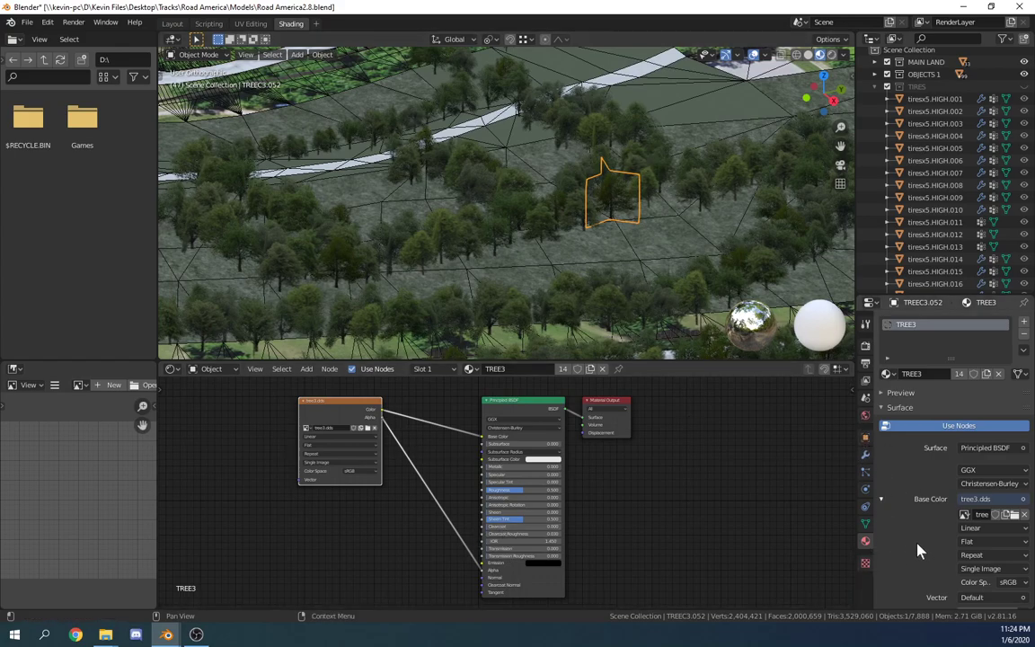
Step: Switch TREE3's Blend Mode to Opaque and back to Alpha Hashed, and turn Backface Culling off and on again
{"action": "scroll", "coordinate": [918, 551], "scroll_direction": "down", "scroll_amount": 15}
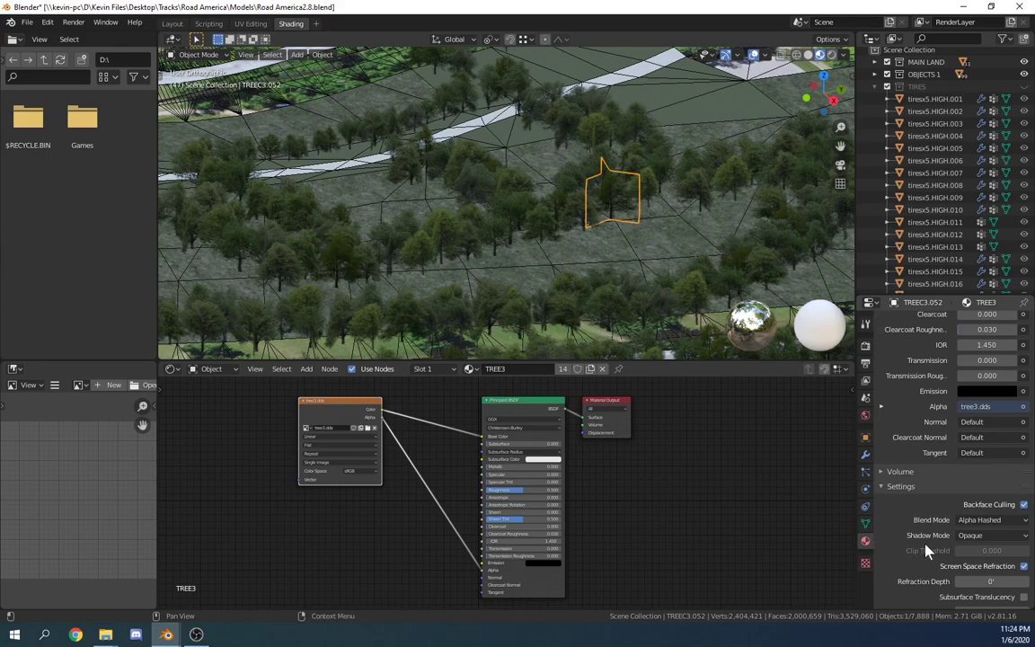
{"action": "left_click", "coordinate": [987, 521]}
{"action": "left_click", "coordinate": [988, 536]}
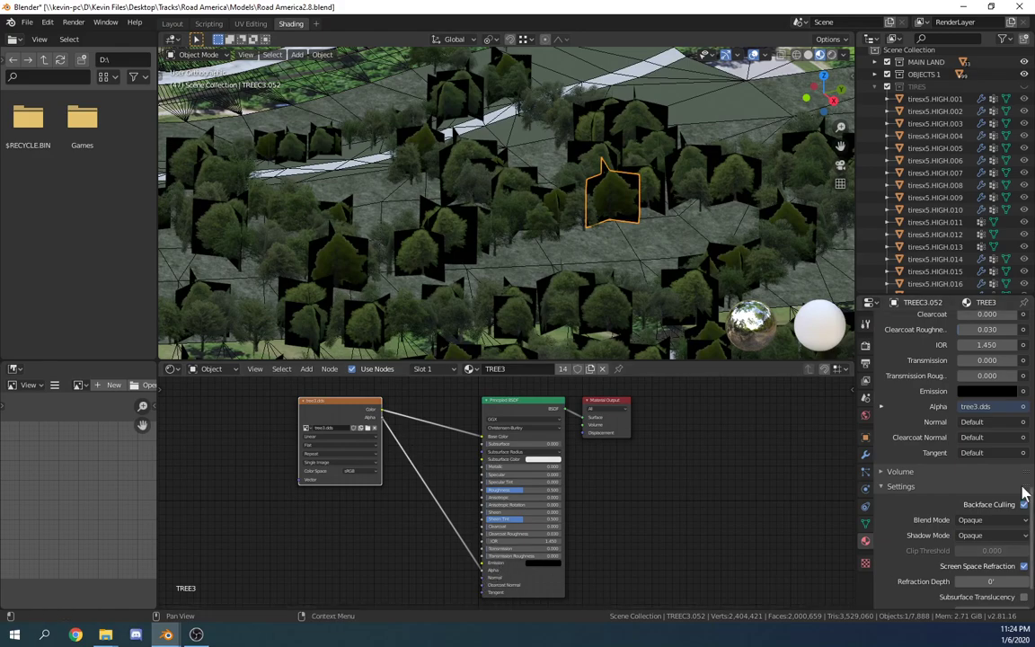
{"action": "left_click", "coordinate": [987, 524]}
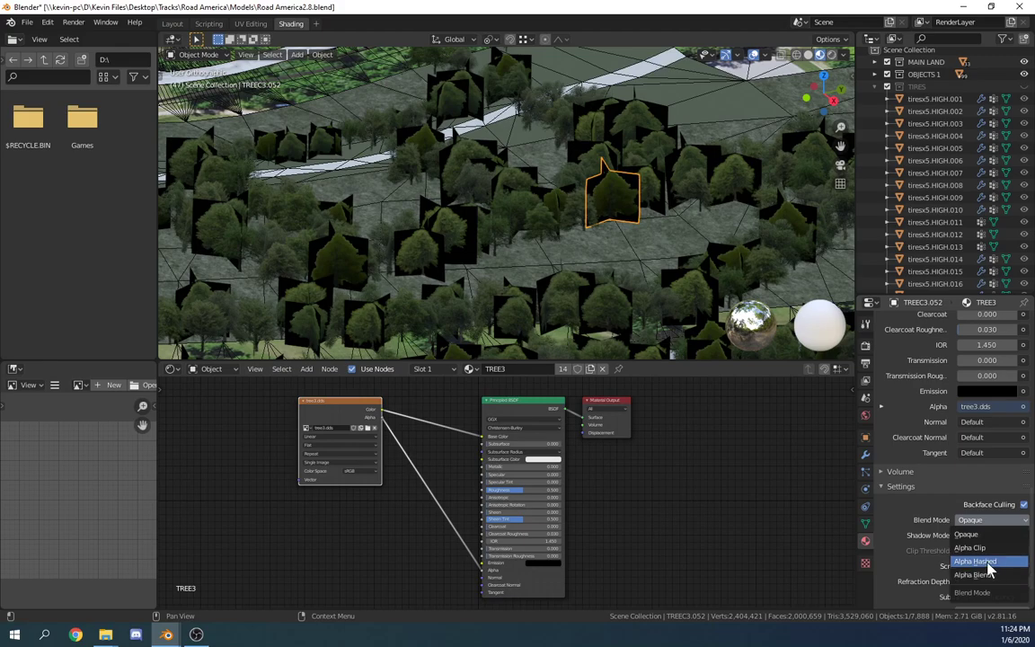
{"action": "left_click", "coordinate": [988, 563]}
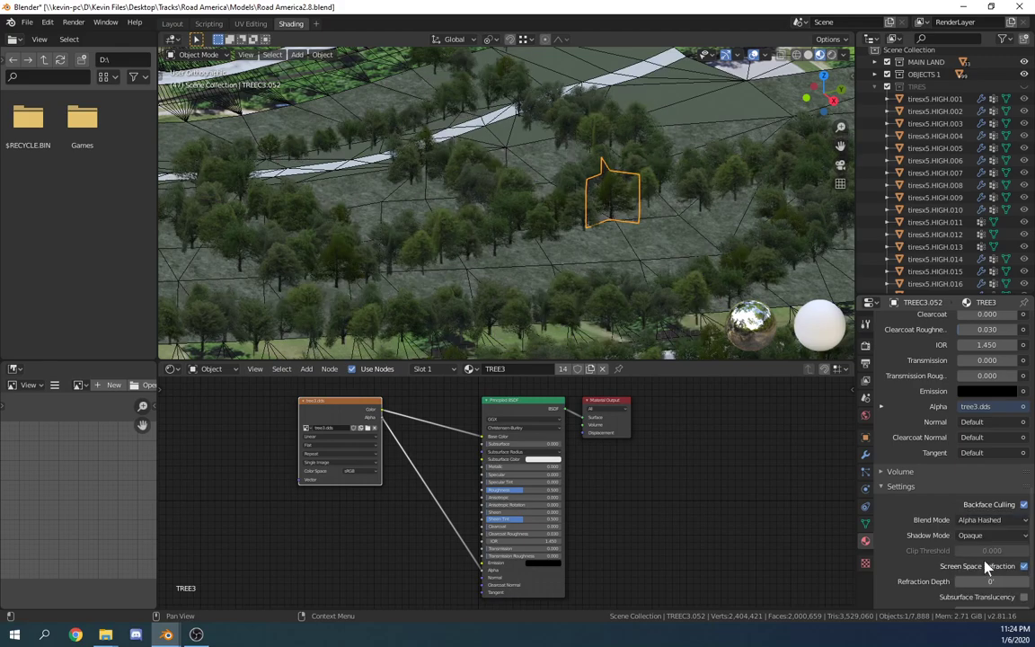
{"action": "left_click", "coordinate": [1024, 505]}
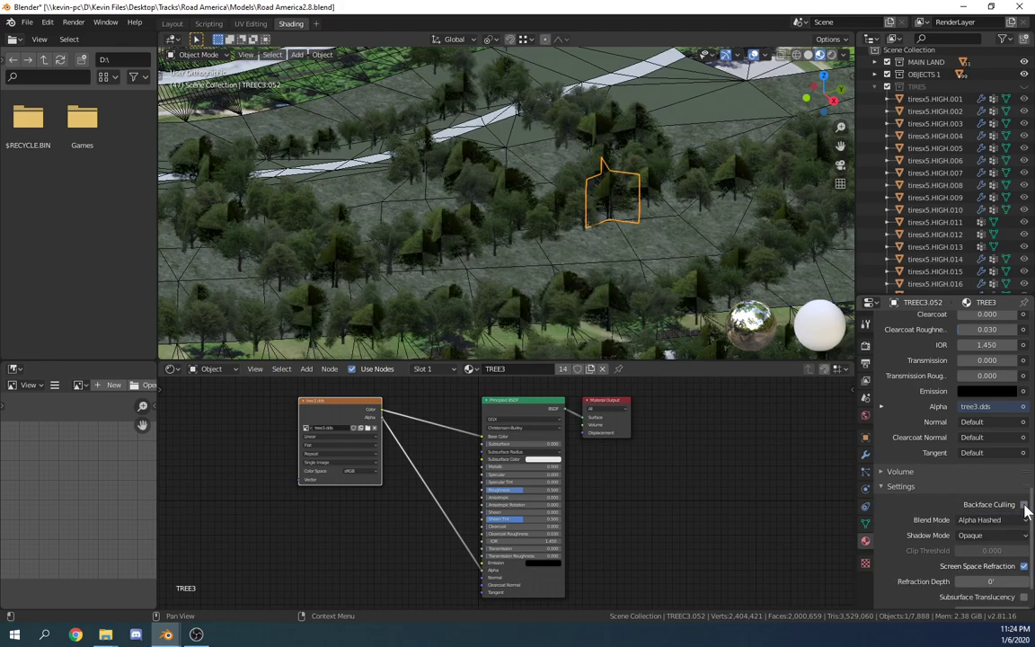
{"action": "left_click", "coordinate": [1024, 504]}
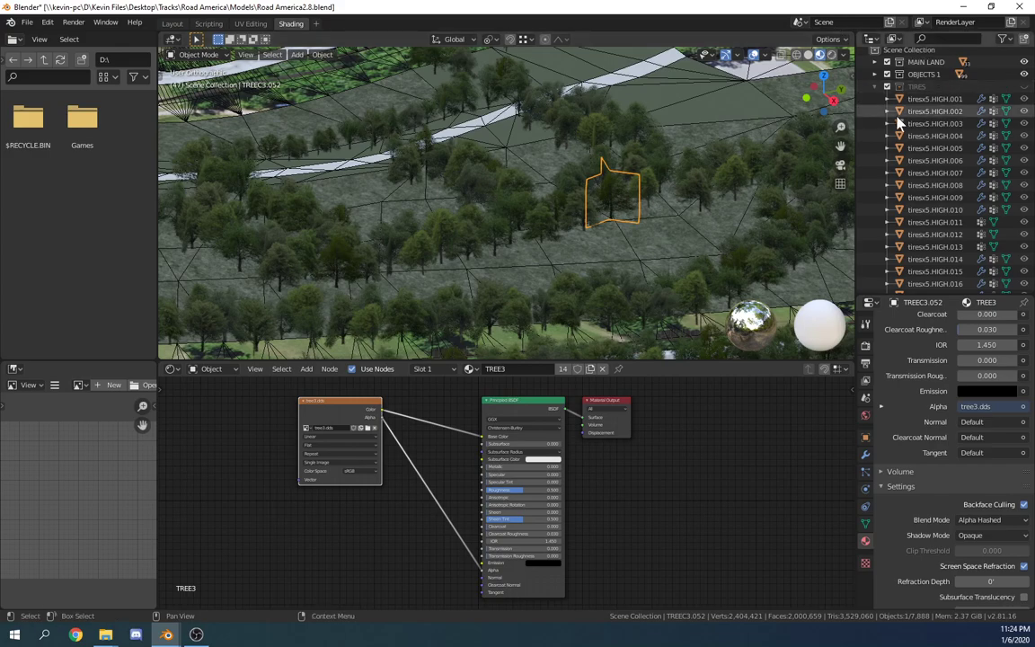
Step: Collapse the TIRES, BUSHES and HOST TREES collections in the scene hierarchy
{"action": "left_click", "coordinate": [875, 87]}
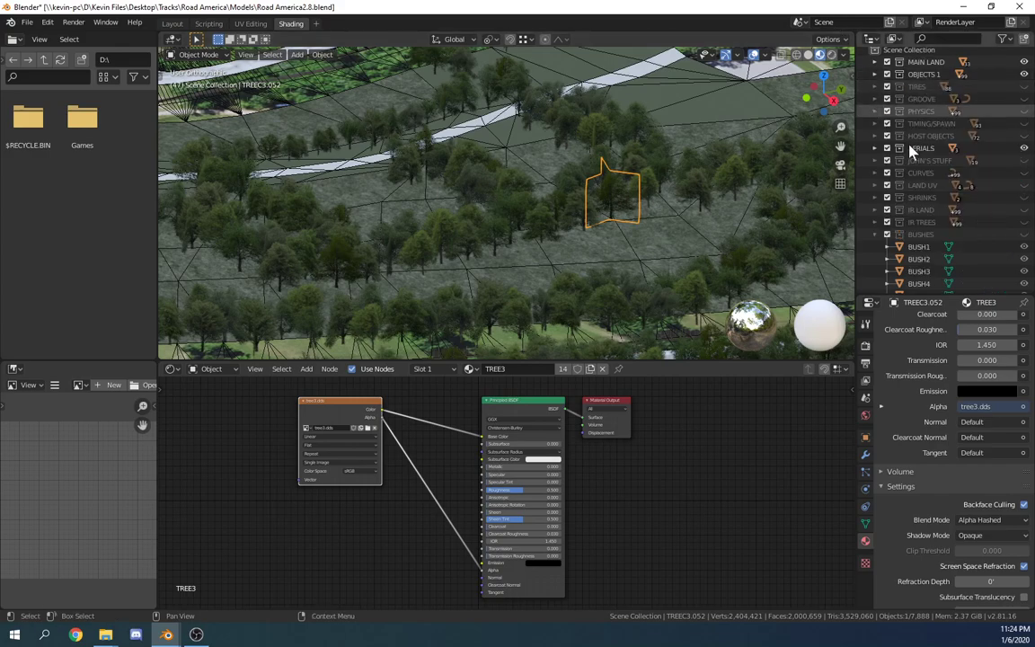
{"action": "left_click", "coordinate": [875, 234]}
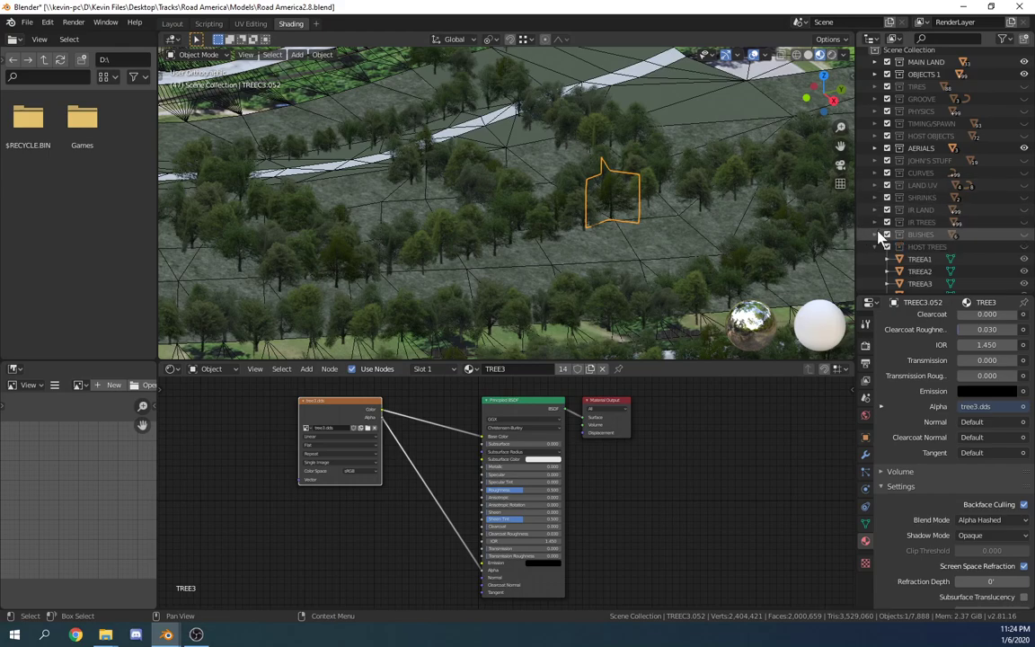
{"action": "left_click", "coordinate": [875, 246]}
{"action": "left_click", "coordinate": [876, 247]}
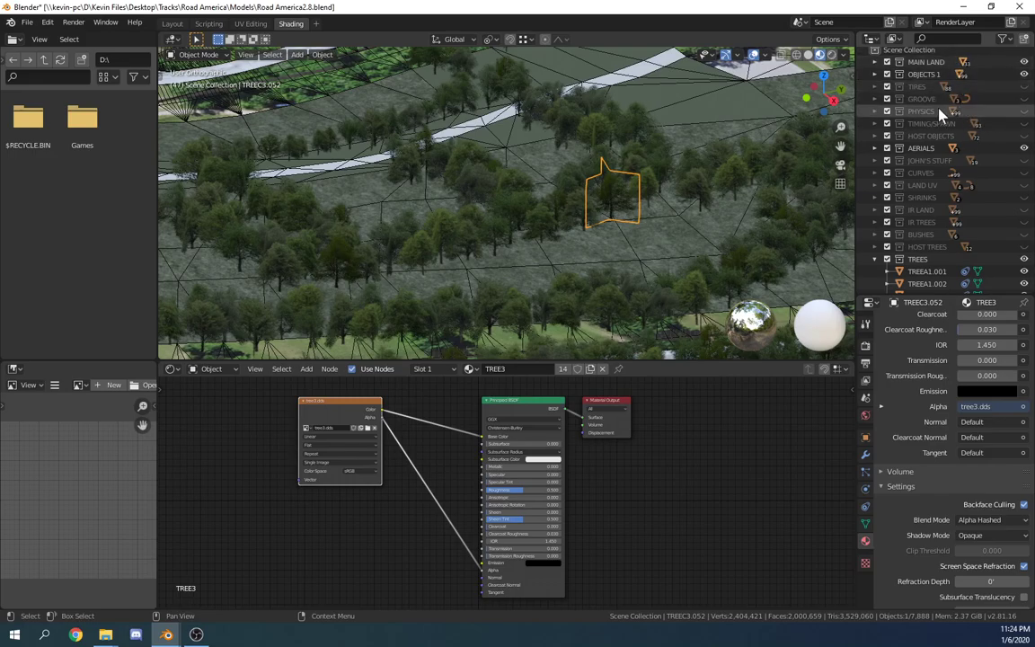
Step: Hide the MAIN LAND, OBJECTS 1 and AERIALS collections in the top view of the track
{"action": "scroll", "coordinate": [622, 189], "scroll_direction": "down", "scroll_amount": 5}
{"action": "key", "text": "KP_7"}
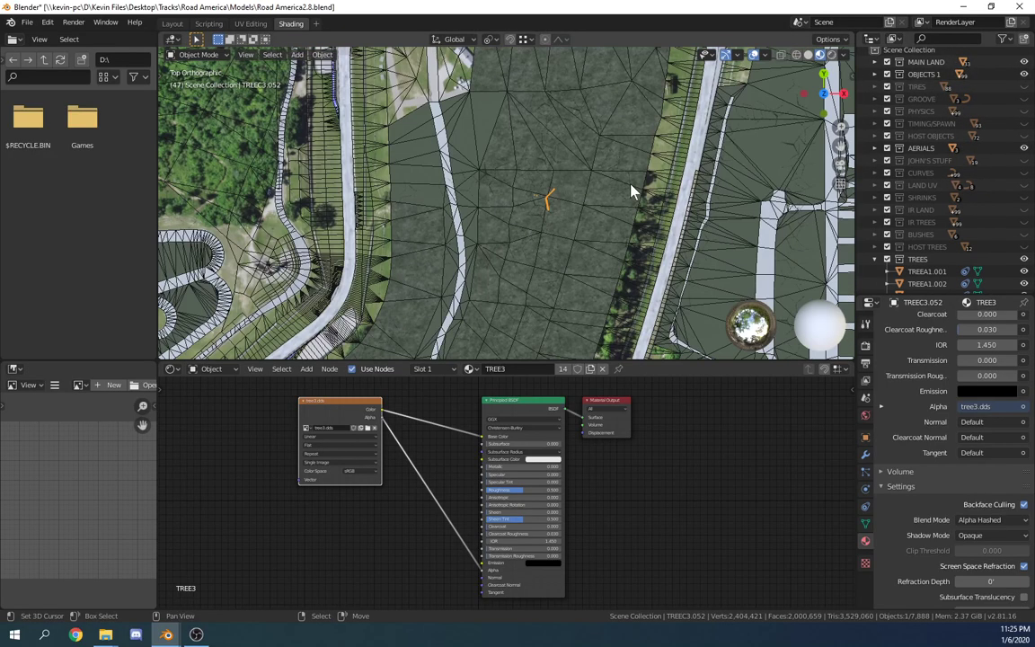
{"action": "scroll", "coordinate": [620, 190], "scroll_direction": "down", "scroll_amount": 5}
{"action": "left_click", "coordinate": [1024, 63]}
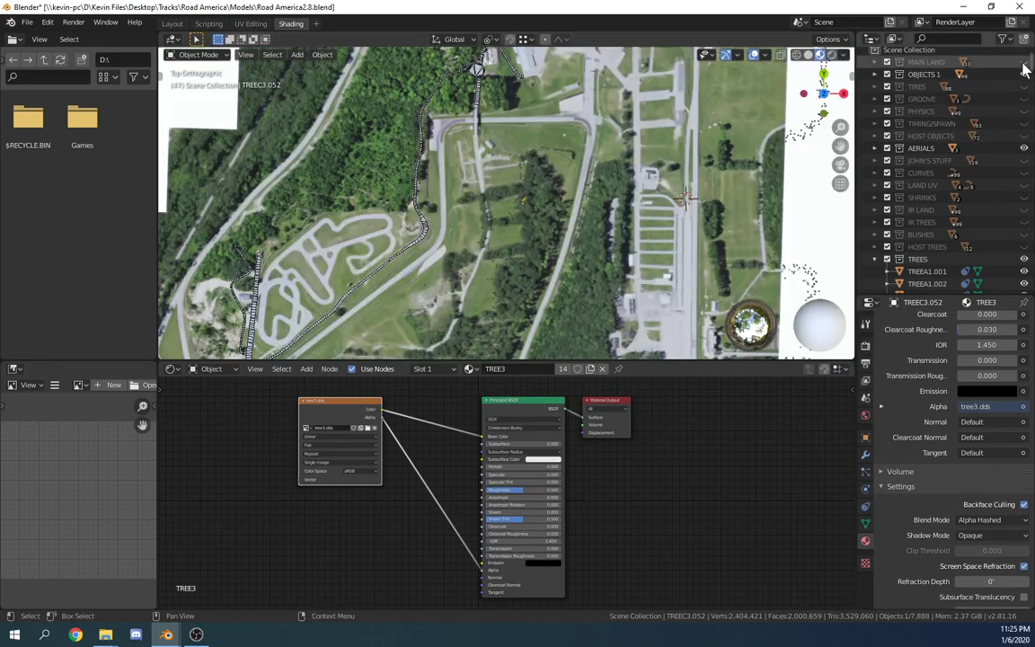
{"action": "left_click", "coordinate": [1024, 148]}
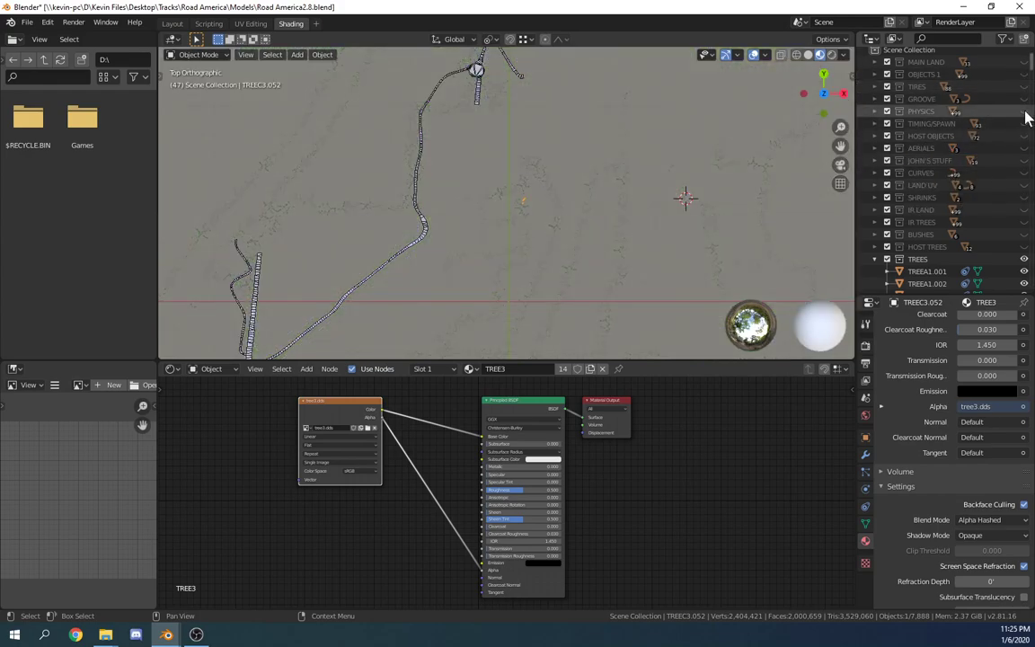
Step: Show the PHYSICS collection and examine its mesh in wireframe display
{"action": "left_click", "coordinate": [1024, 112]}
{"action": "key", "text": "shift+z"}
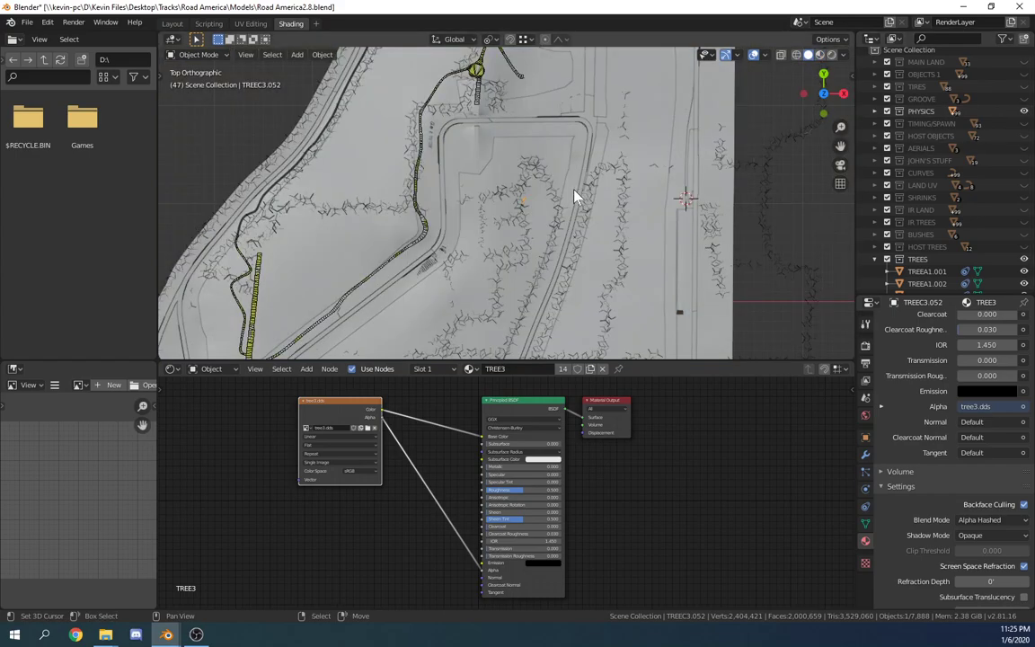
{"action": "scroll", "coordinate": [449, 188], "scroll_direction": "up", "scroll_amount": 2}
{"action": "scroll", "coordinate": [633, 194], "scroll_direction": "down", "scroll_amount": 3}
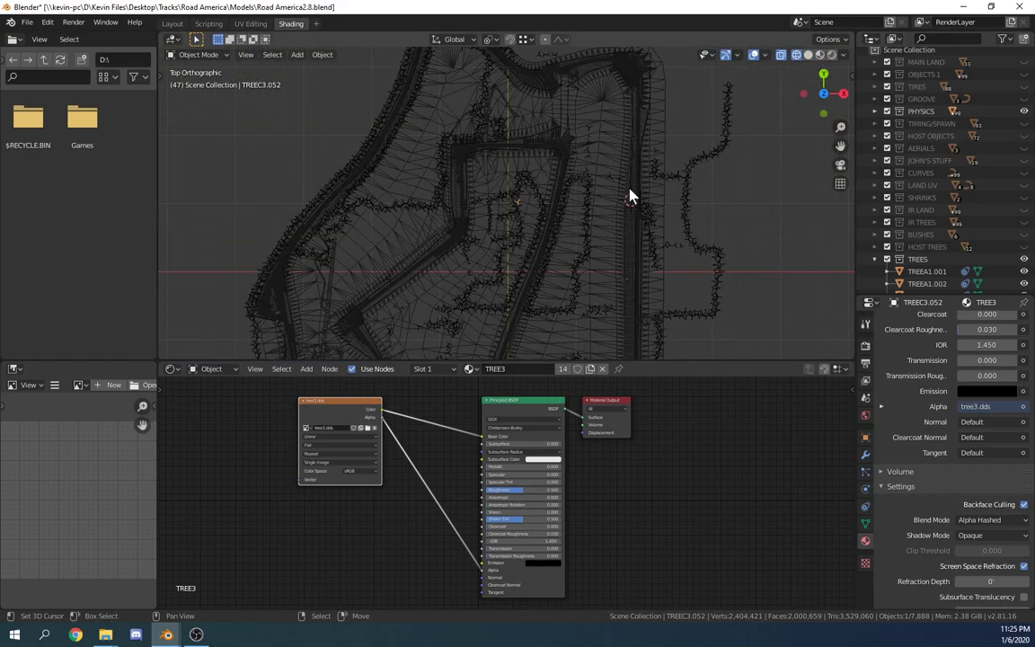
Step: Hide the PHYSICS collection, show MAIN LAND and OBJECTS 1 again, and return to the Layout workspace
{"action": "left_click", "coordinate": [1024, 111]}
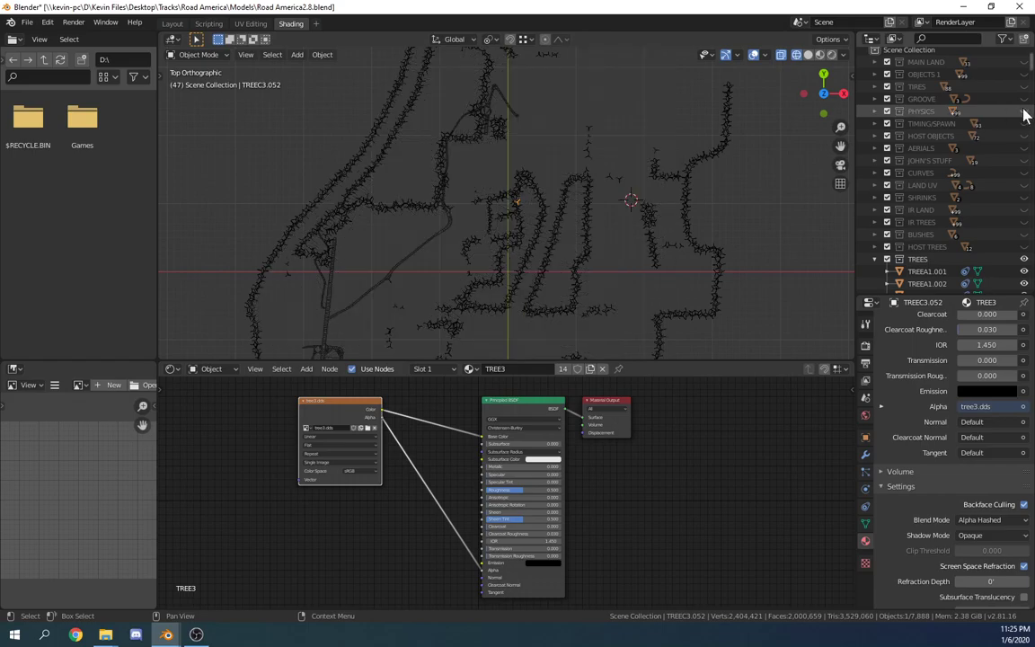
{"action": "left_click", "coordinate": [1025, 63]}
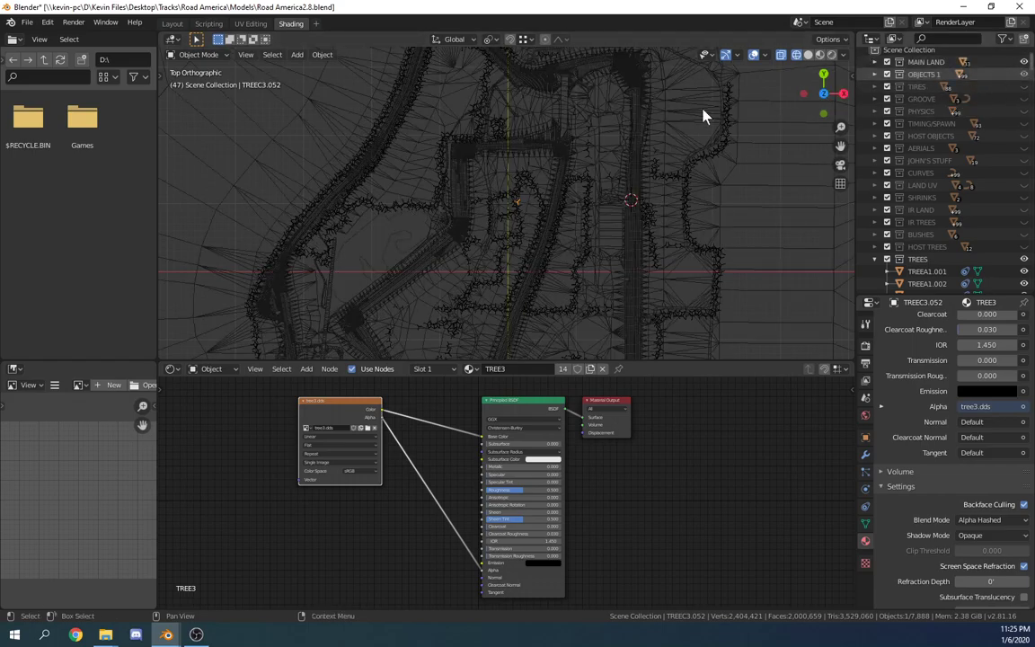
{"action": "left_click", "coordinate": [171, 23]}
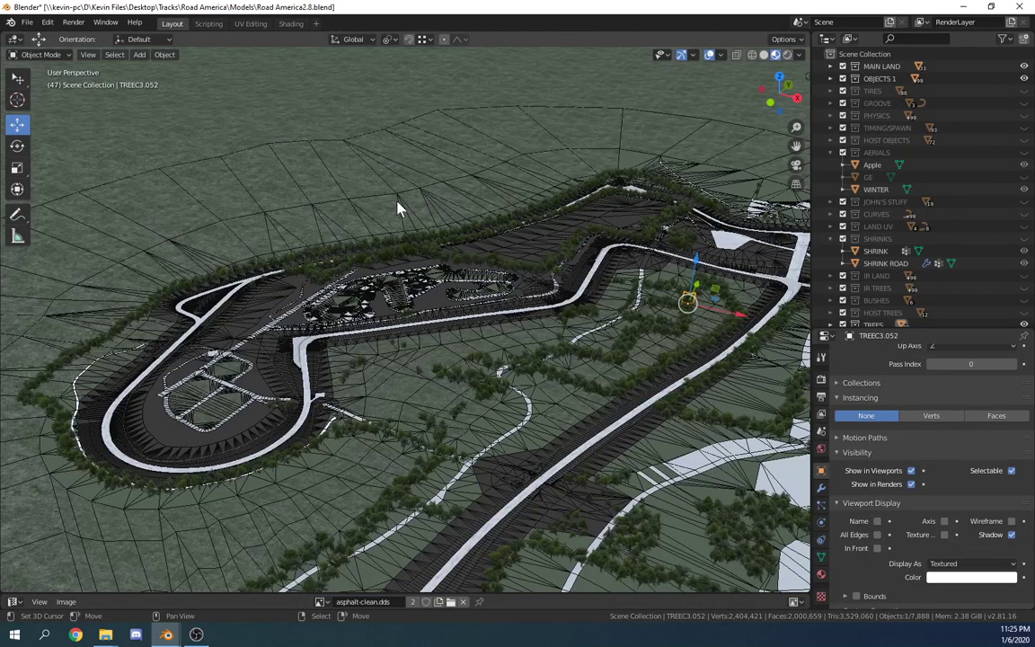